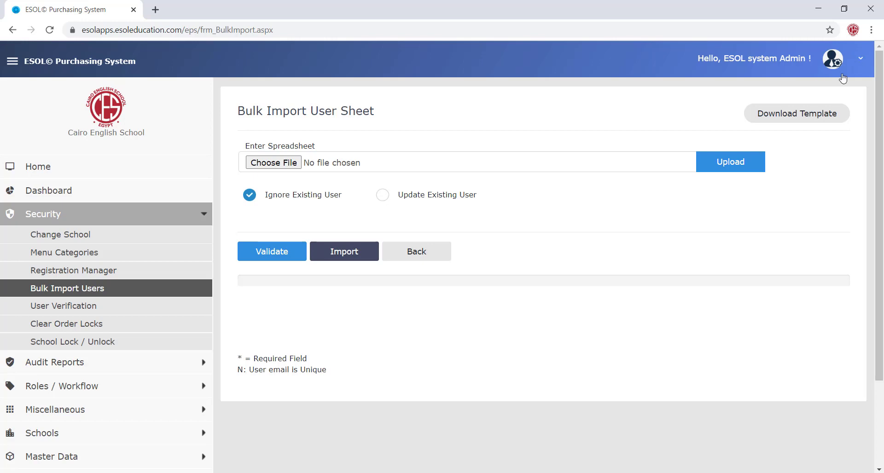
# - Download the User Templates.xlsx import template and open it from the download bar
pyautogui.click(782, 117)
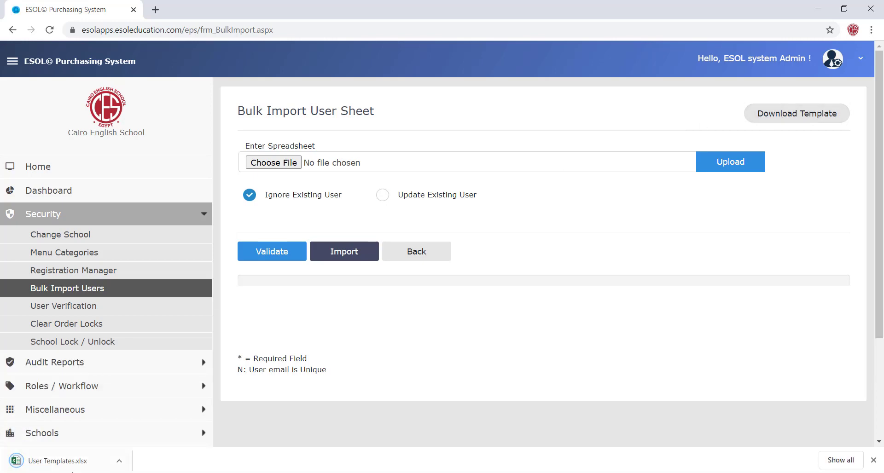
pyautogui.click(64, 467)
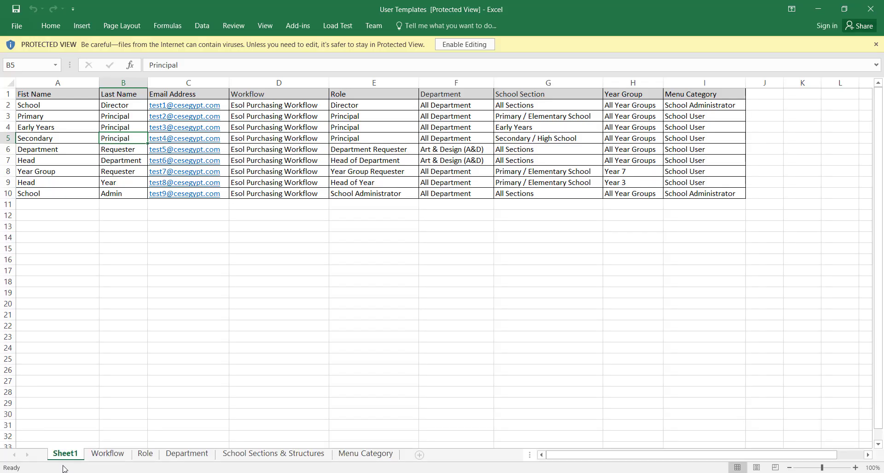
# - Enable editing and review the First Name, Last Name, Email Address and Workflow columns
pyautogui.click(474, 45)
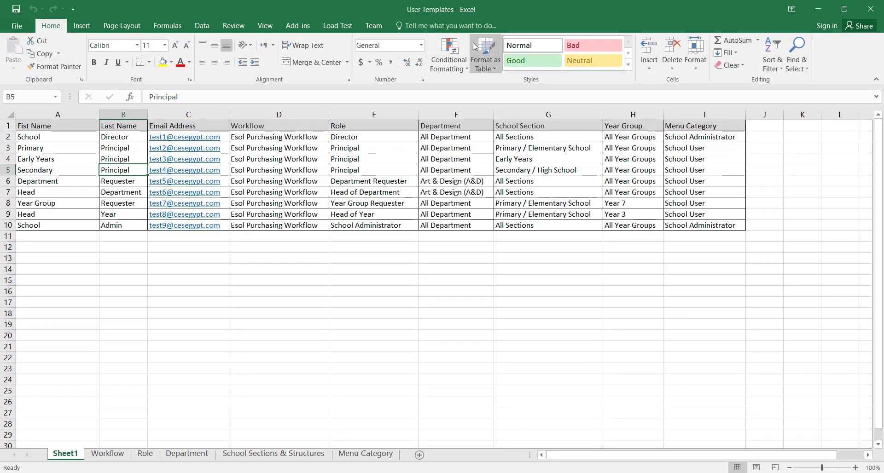
pyautogui.click(45, 114)
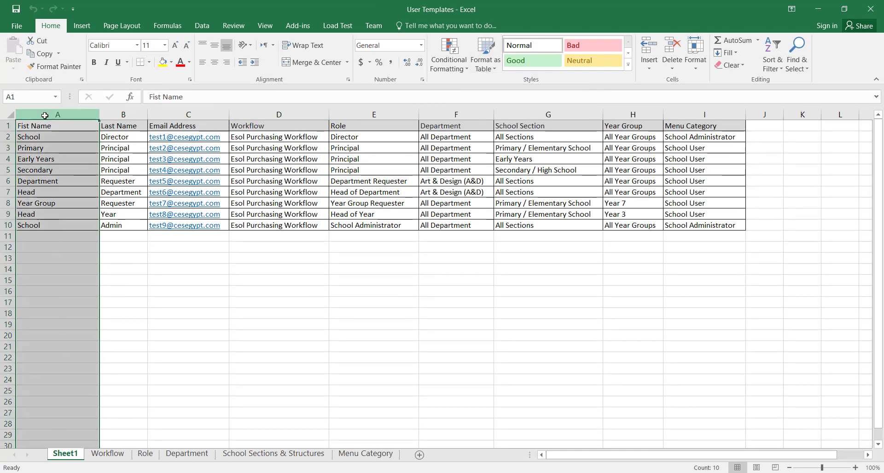
pyautogui.click(118, 114)
pyautogui.click(175, 114)
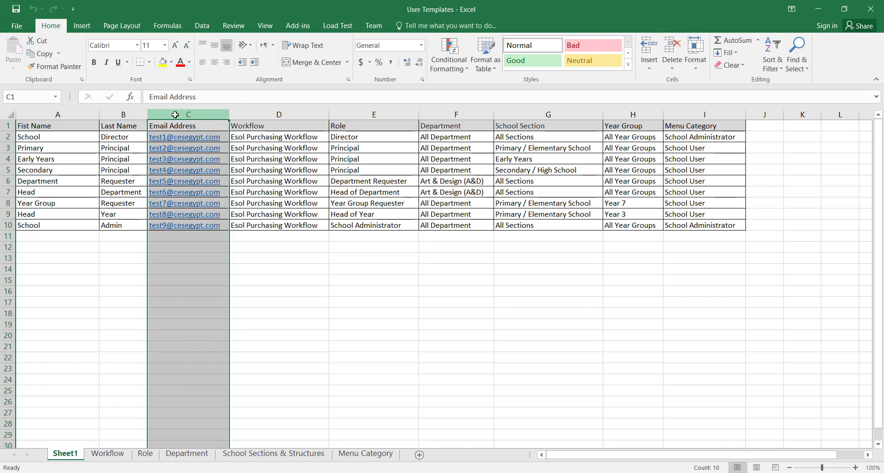
pyautogui.click(258, 113)
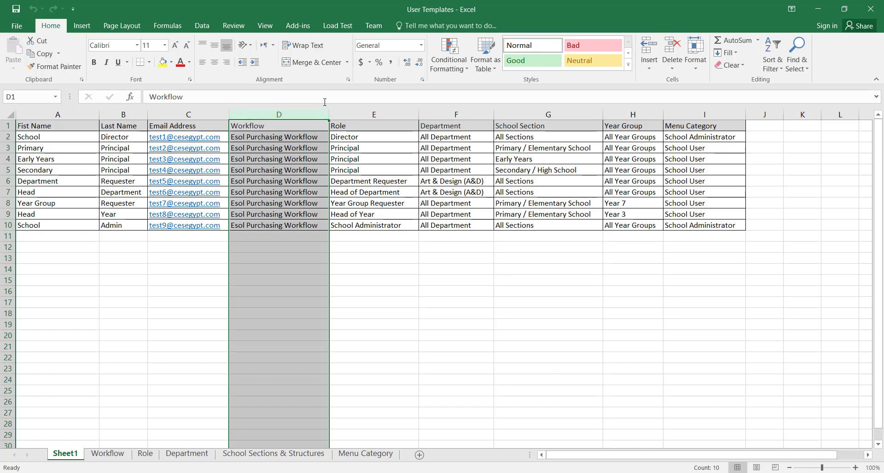
# - Review the Role, Department, School Section, Year Group and Menu Category columns, then view the Workflow sheet
pyautogui.click(372, 114)
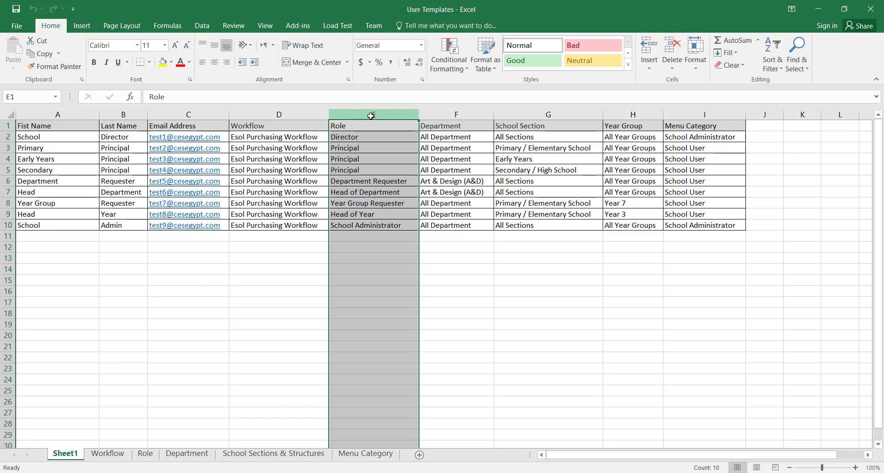
pyautogui.click(445, 116)
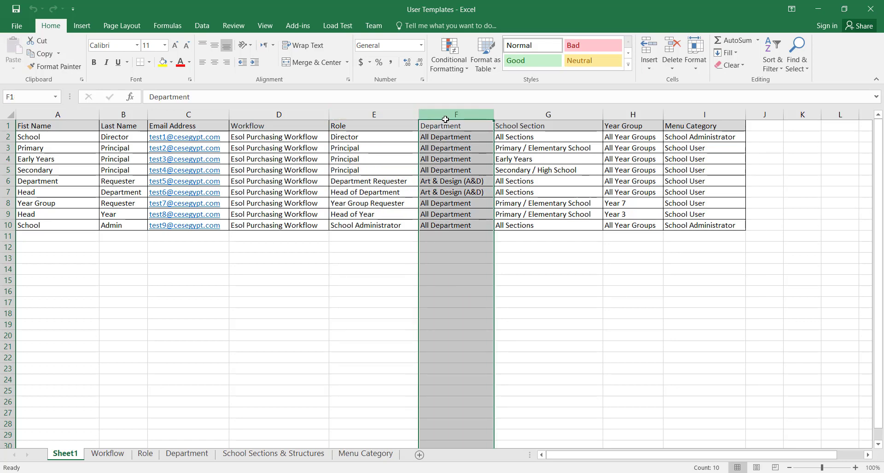
pyautogui.click(516, 114)
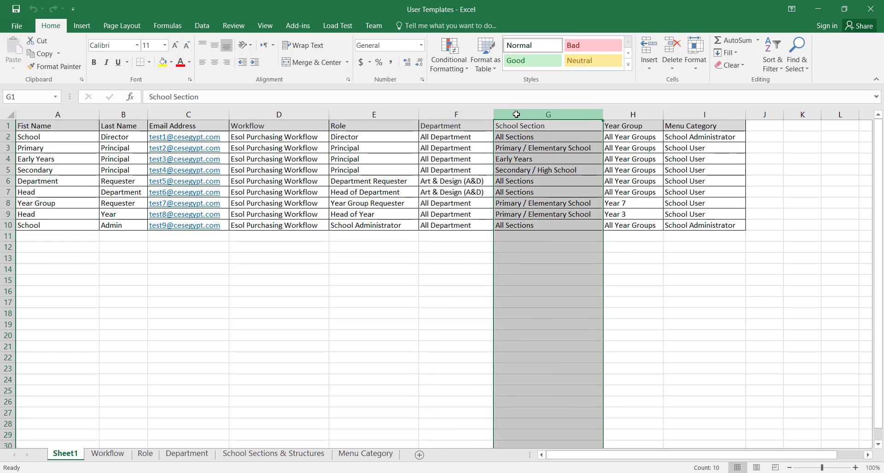
pyautogui.click(629, 114)
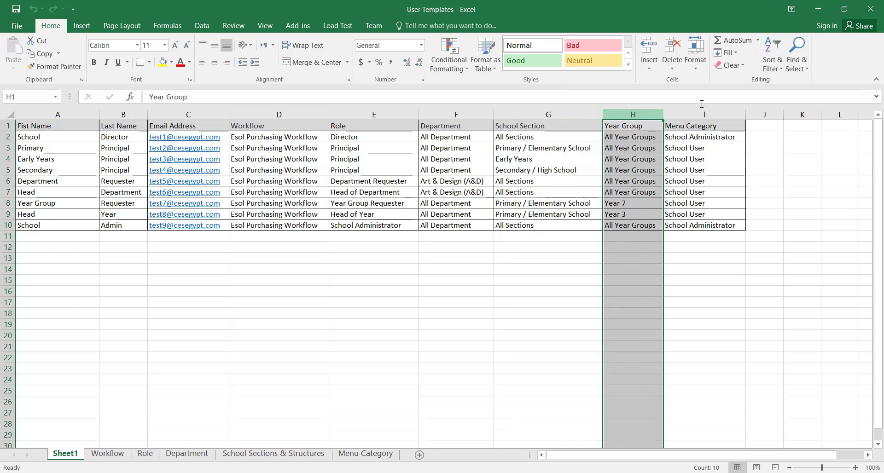
pyautogui.click(708, 114)
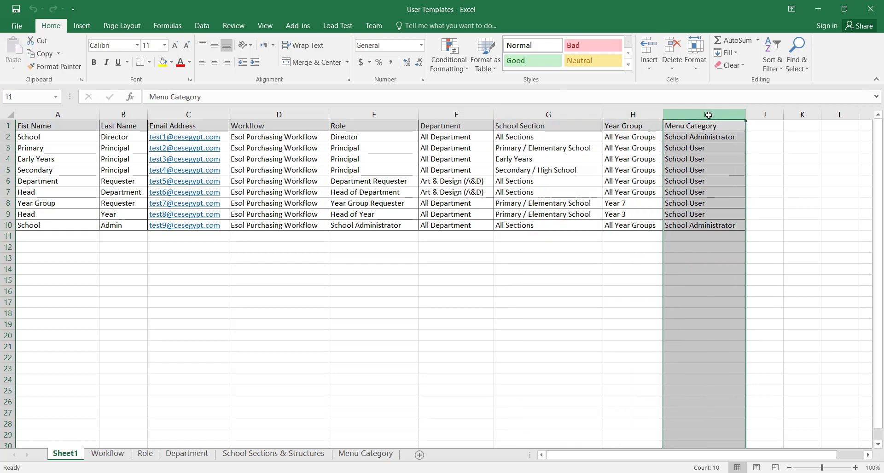
pyautogui.click(108, 454)
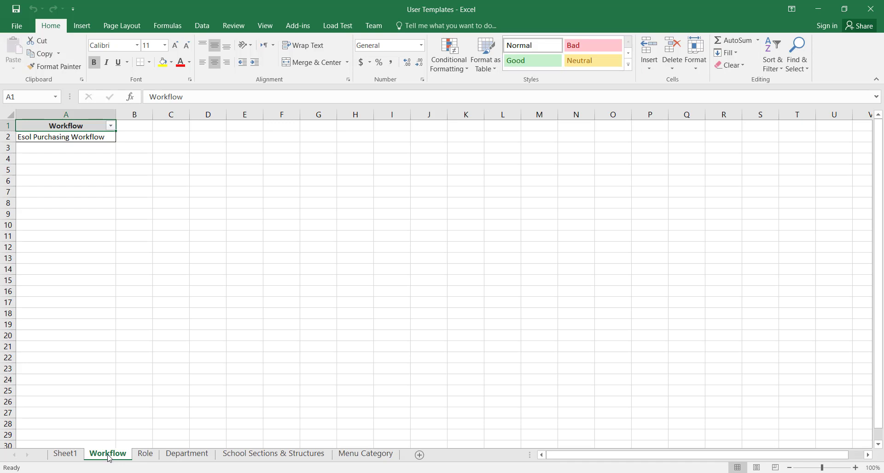
# - On the Role sheet, check Department Requester's department, year group and section requirements
pyautogui.click(144, 456)
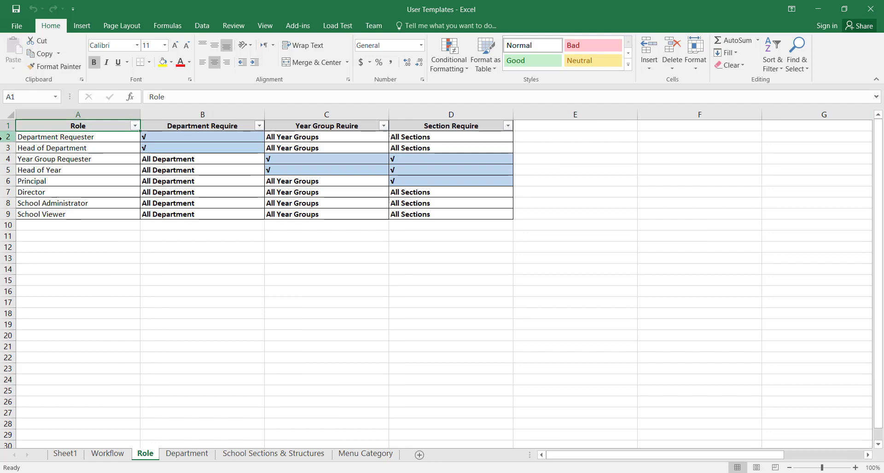
pyautogui.click(3, 139)
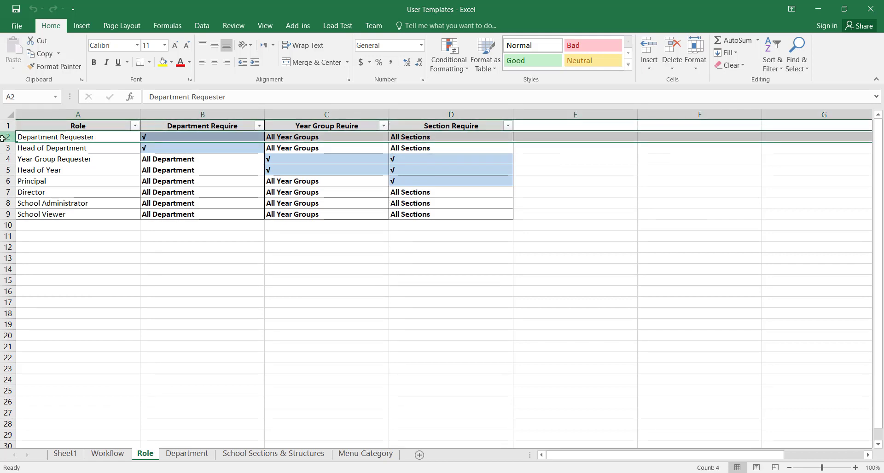
pyautogui.click(99, 137)
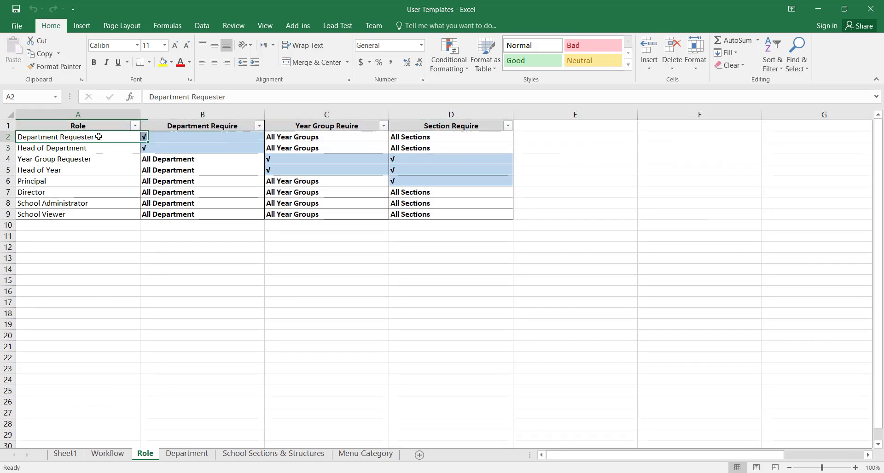
pyautogui.click(185, 140)
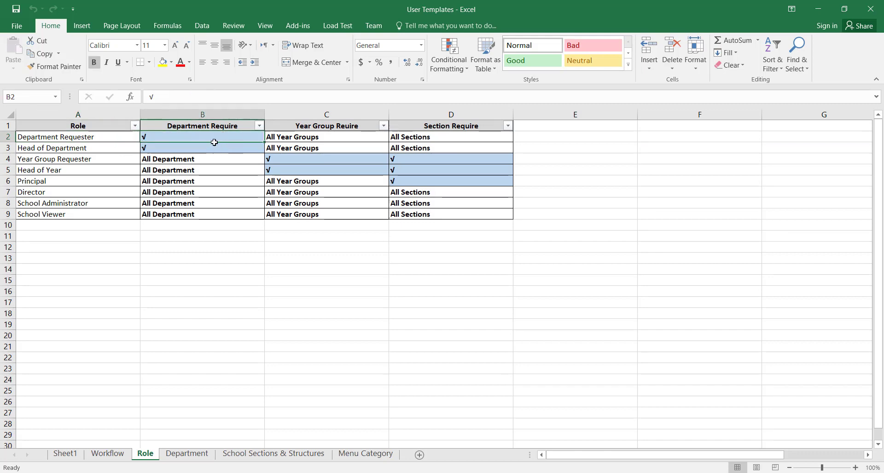
pyautogui.click(331, 140)
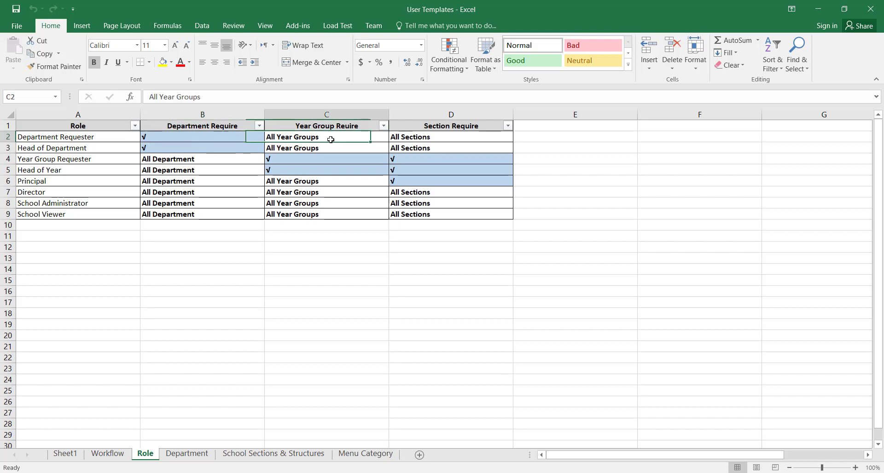
pyautogui.click(432, 139)
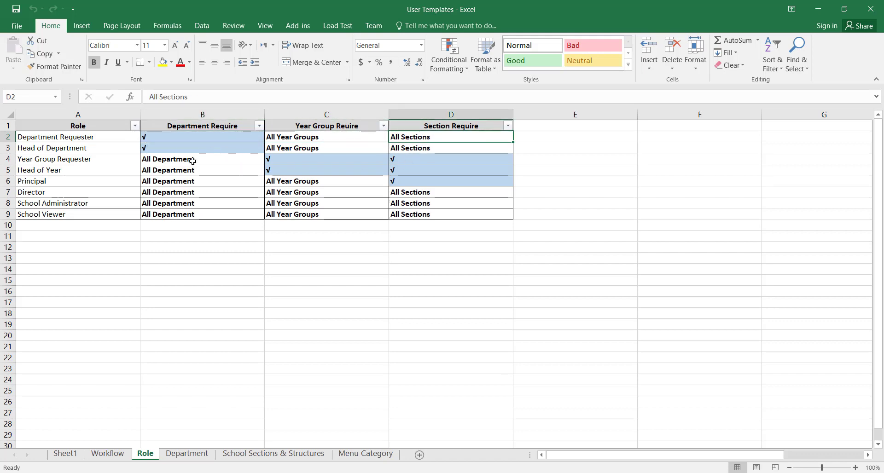
# - Check Head of Department's department, year group and section requirements
pyautogui.click(226, 154)
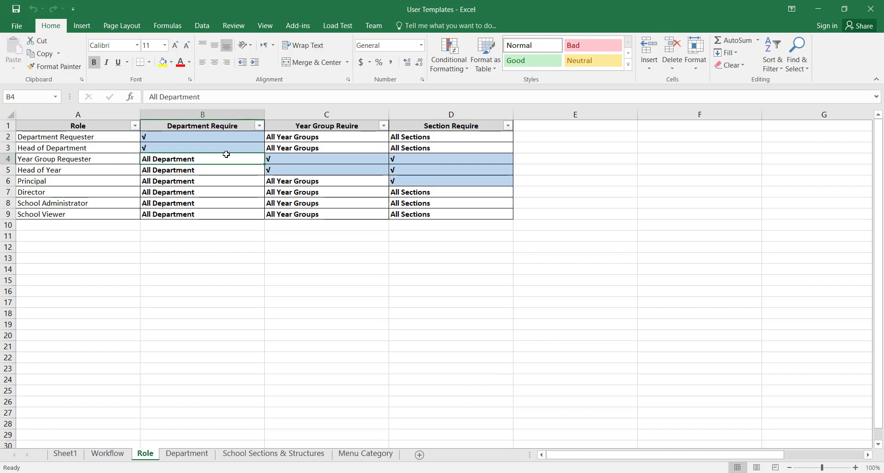
pyautogui.click(226, 146)
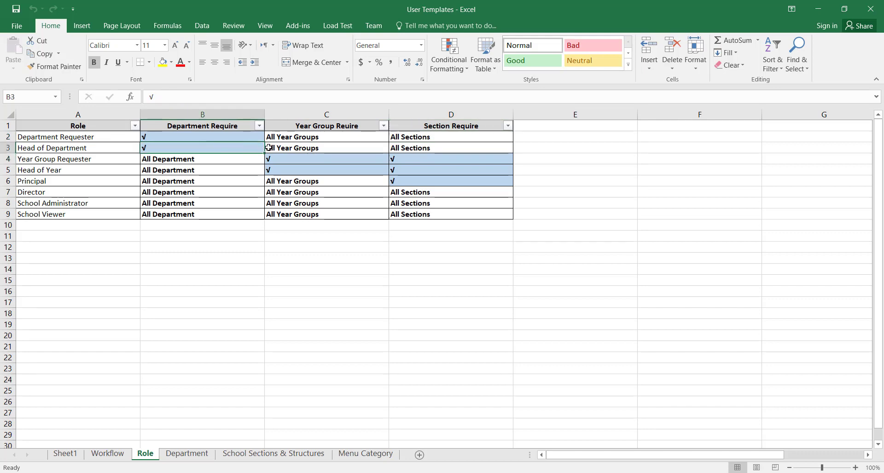
pyautogui.click(307, 148)
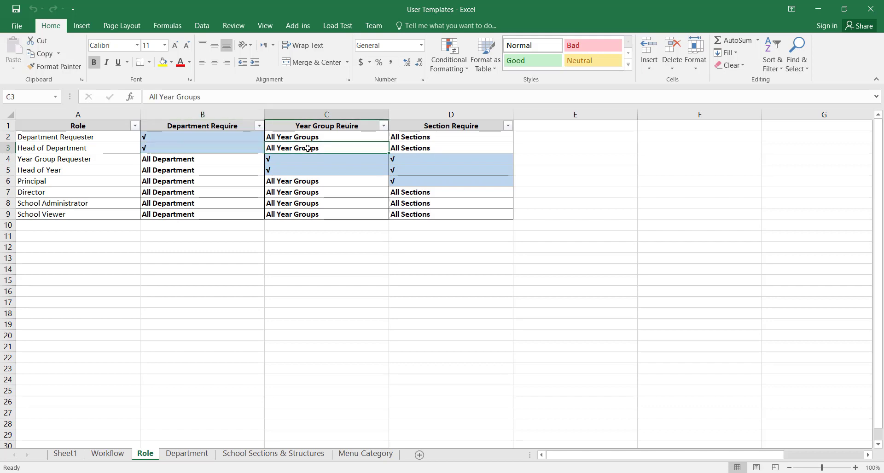
pyautogui.click(454, 147)
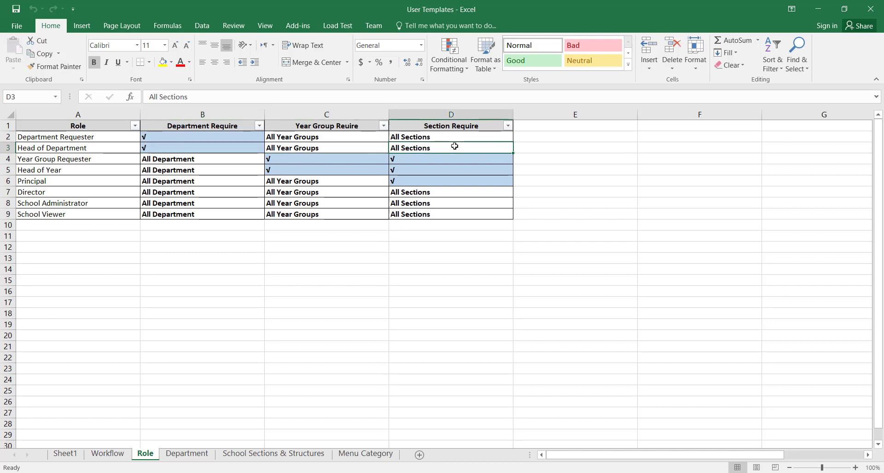
# - Check Year Group Requester's department, year group and section requirements
pyautogui.click(83, 159)
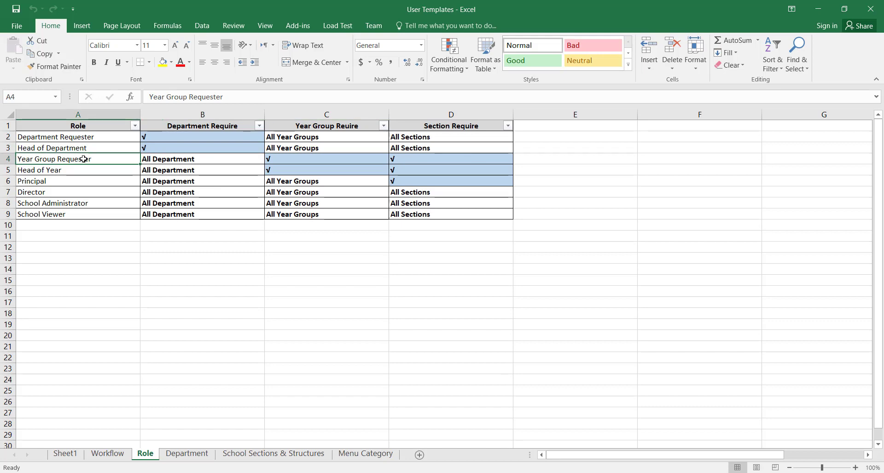
pyautogui.click(176, 161)
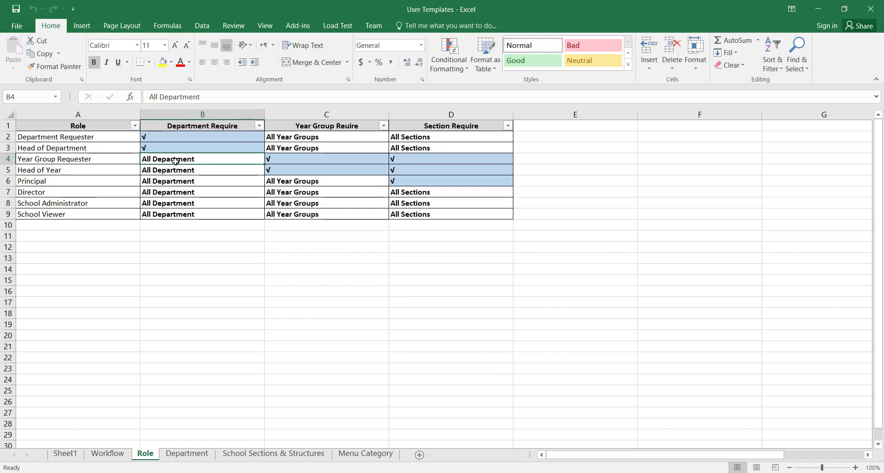
pyautogui.click(301, 158)
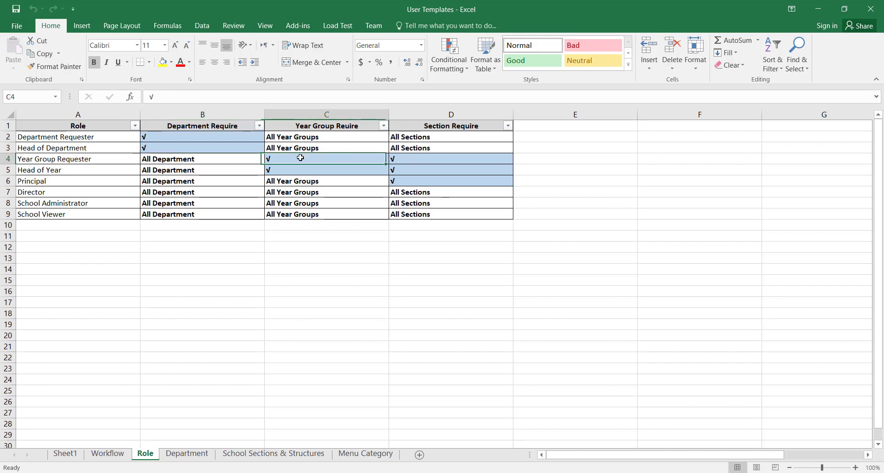
pyautogui.click(436, 162)
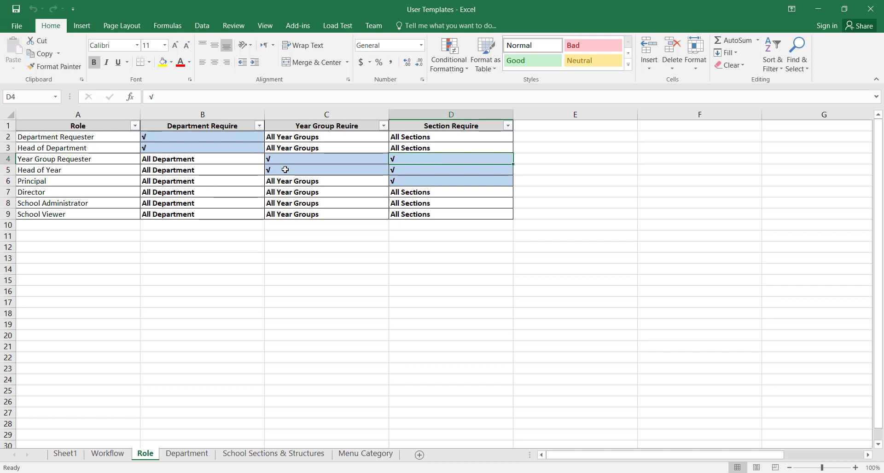
# - Check department requirements for Head of Department, Director, School Administrator and School Viewer
pyautogui.click(209, 152)
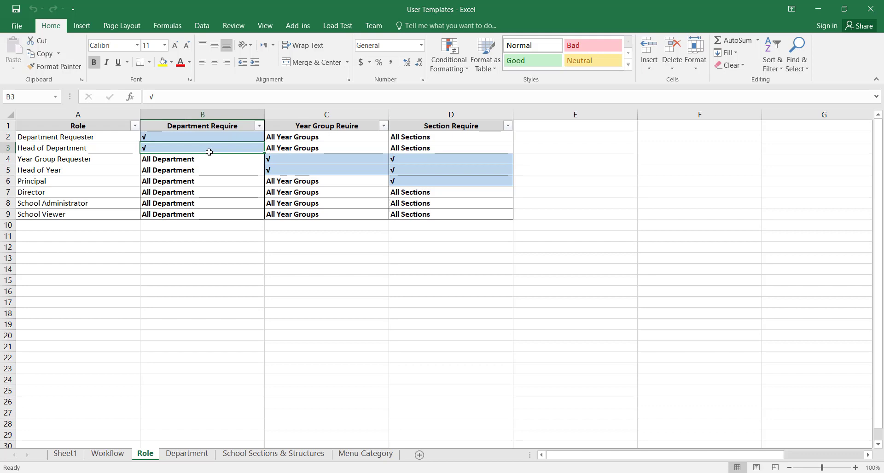
pyautogui.click(191, 192)
pyautogui.click(159, 203)
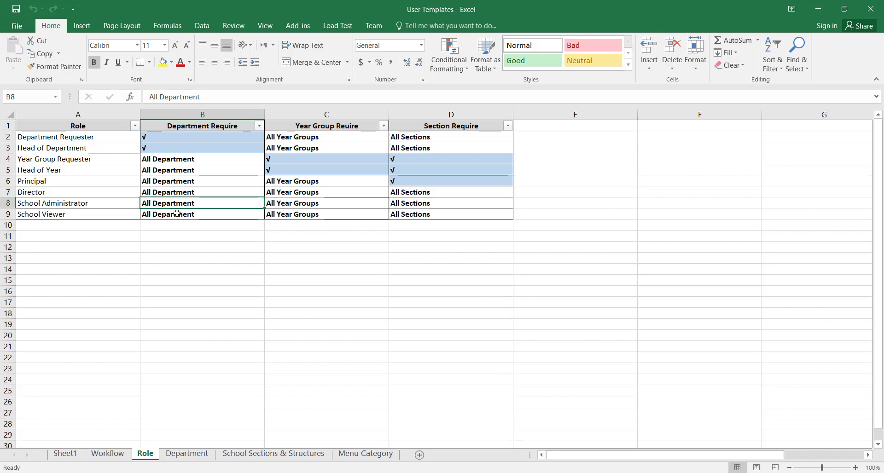
pyautogui.click(177, 214)
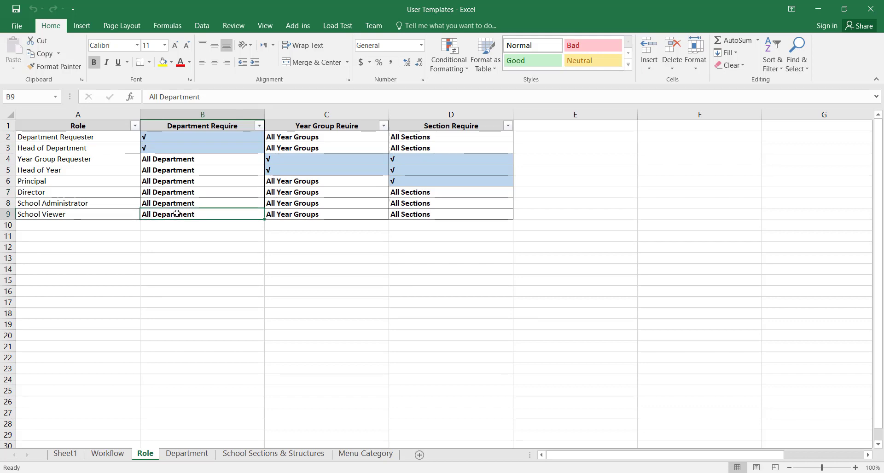
pyautogui.click(181, 455)
# - Scroll through the Department list, then look over the Role and Workflow sheets
pyautogui.scroll(-5, 147, 238)
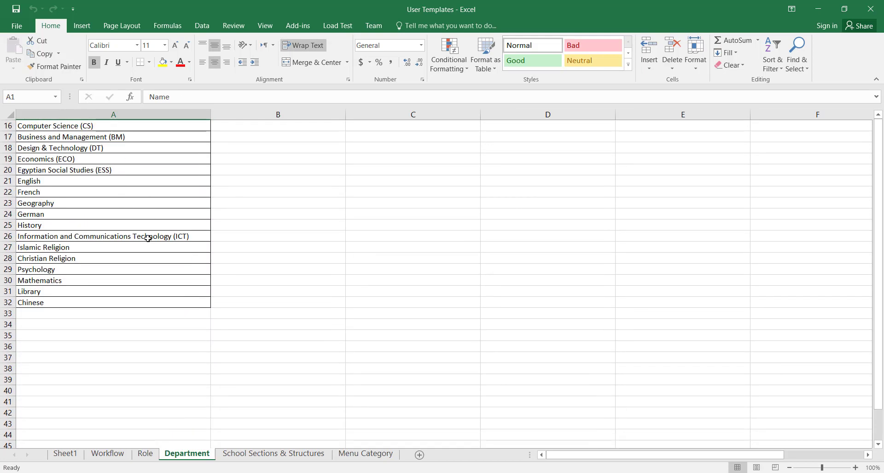
pyautogui.scroll(5, 147, 238)
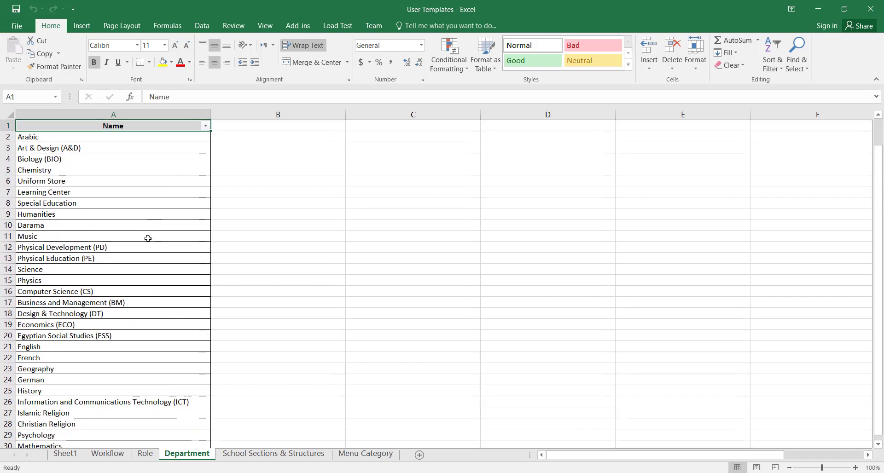
pyautogui.scroll(-5, 147, 238)
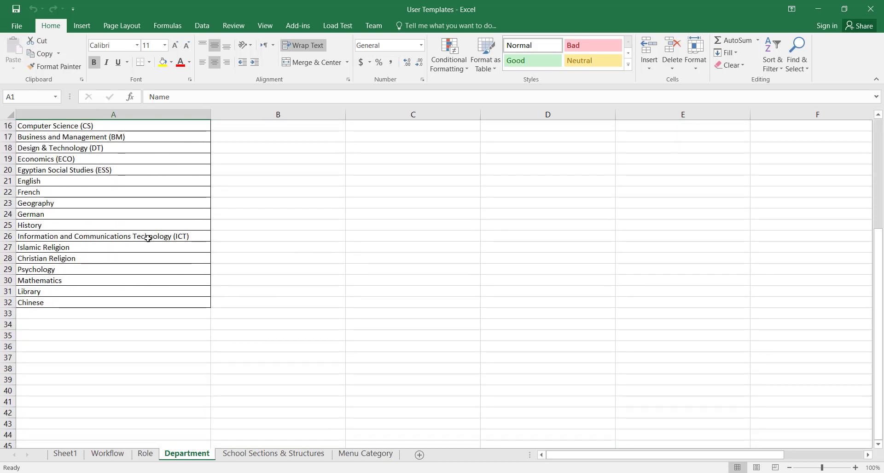
pyautogui.scroll(5, 147, 238)
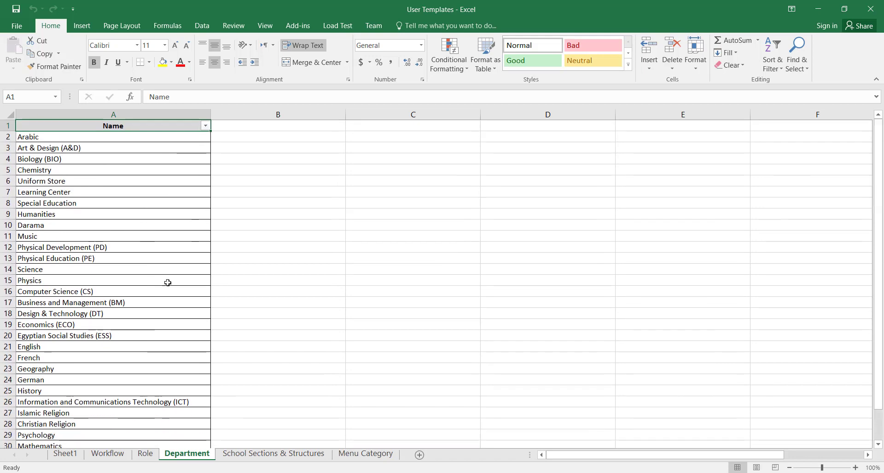
pyautogui.click(146, 455)
pyautogui.click(187, 446)
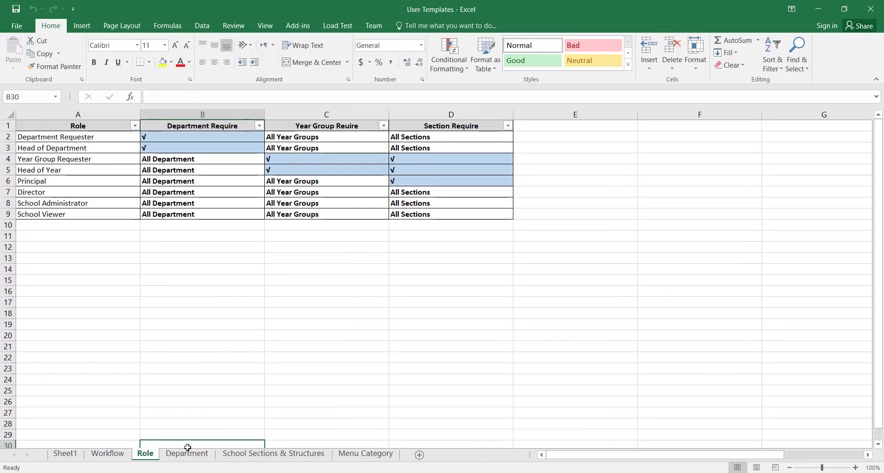
pyautogui.click(116, 456)
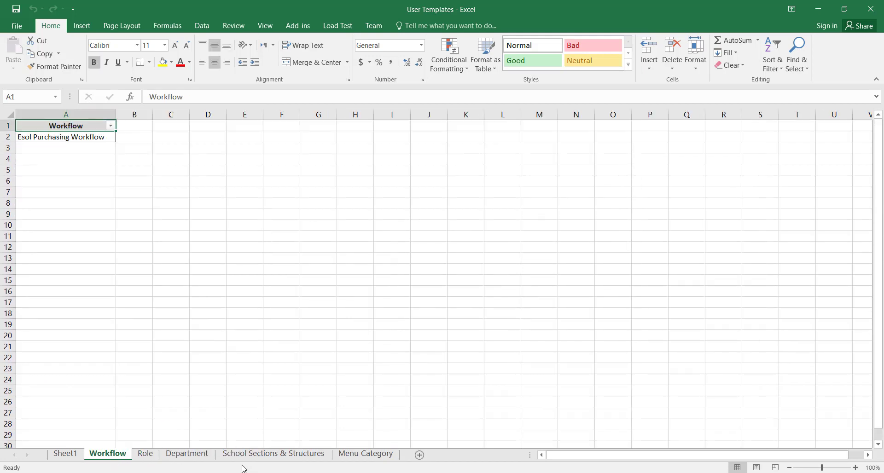
# - Look over the Menu Category, Department and Role sheets, ending on School Sections & Structures
pyautogui.click(263, 457)
pyautogui.click(376, 458)
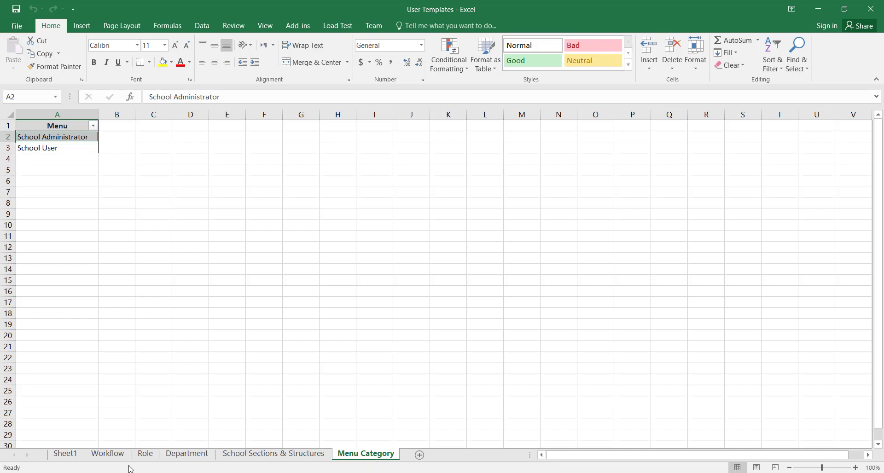
pyautogui.click(187, 454)
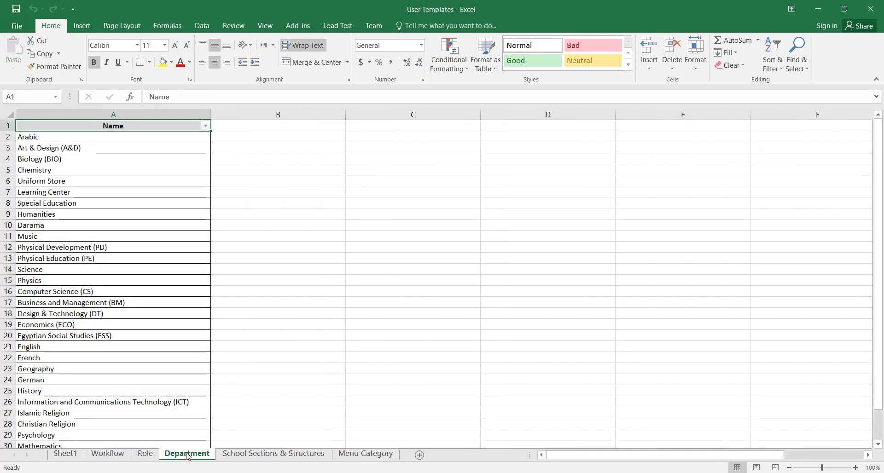
pyautogui.click(146, 455)
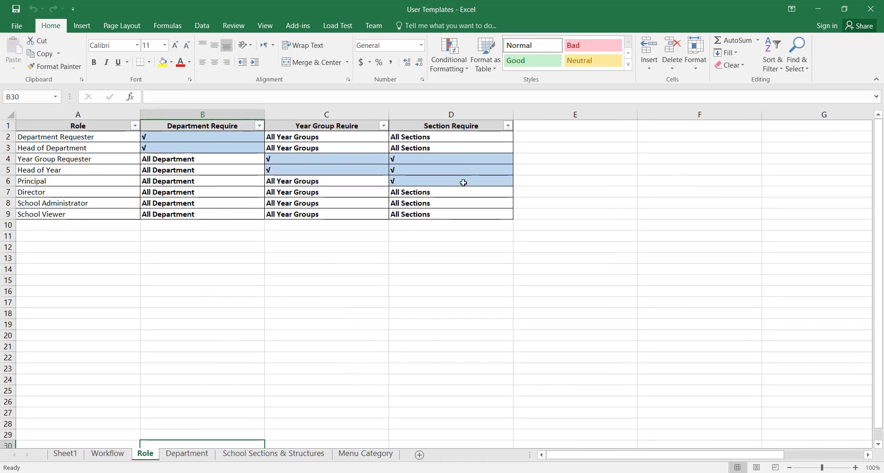
pyautogui.click(199, 457)
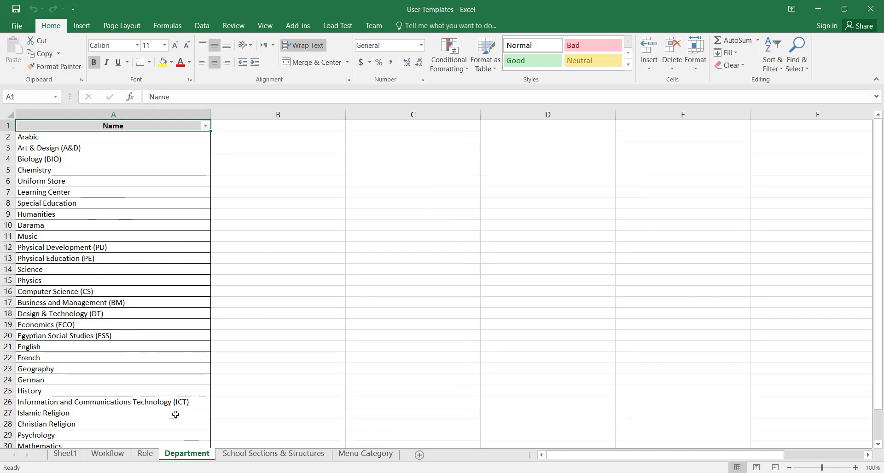
pyautogui.click(279, 455)
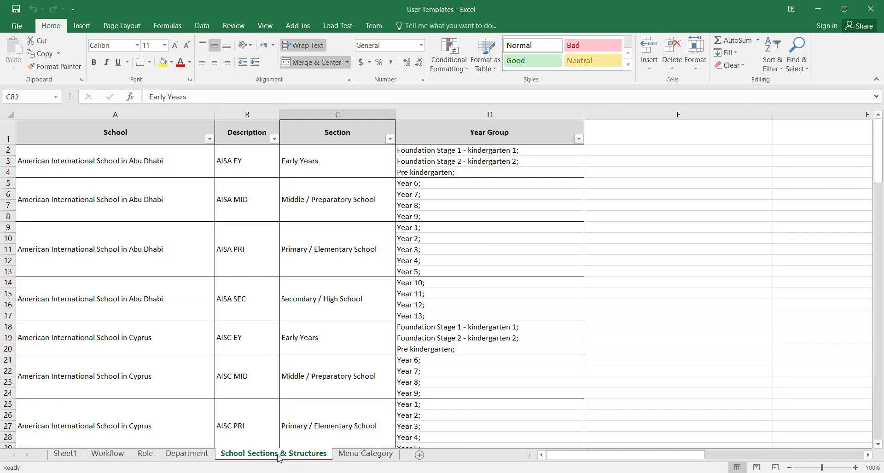
# - Highlight the Abu Dhabi AISA Early Years groups and Primary Year 1–Year 5, then return to Sheet1
pyautogui.click(208, 161)
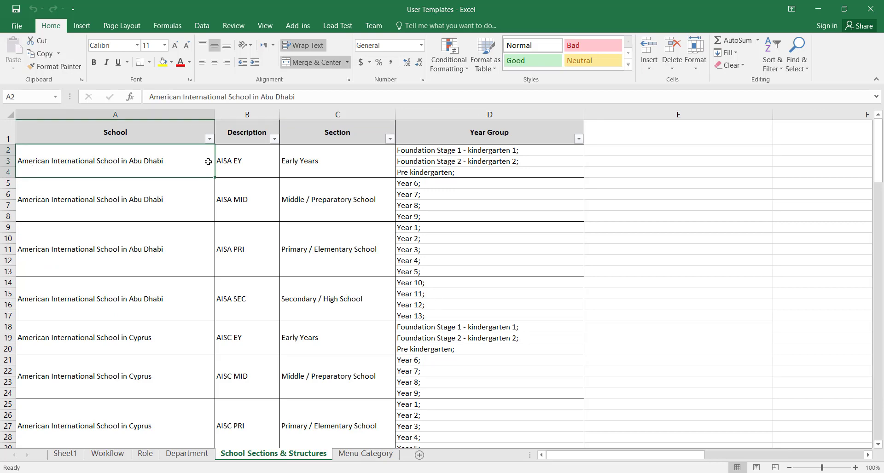
pyautogui.moveTo(208, 162); pyautogui.dragTo(515, 163)
pyautogui.moveTo(514, 187); pyautogui.dragTo(531, 252)
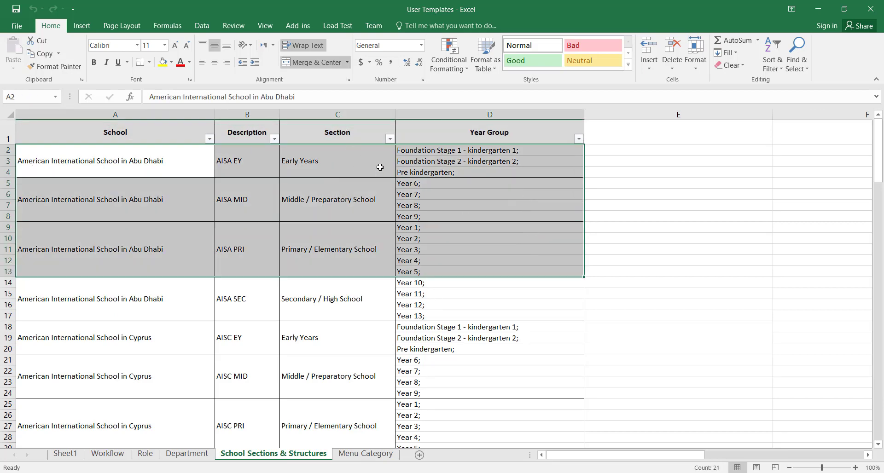
pyautogui.click(486, 149)
pyautogui.moveTo(486, 153); pyautogui.dragTo(479, 172)
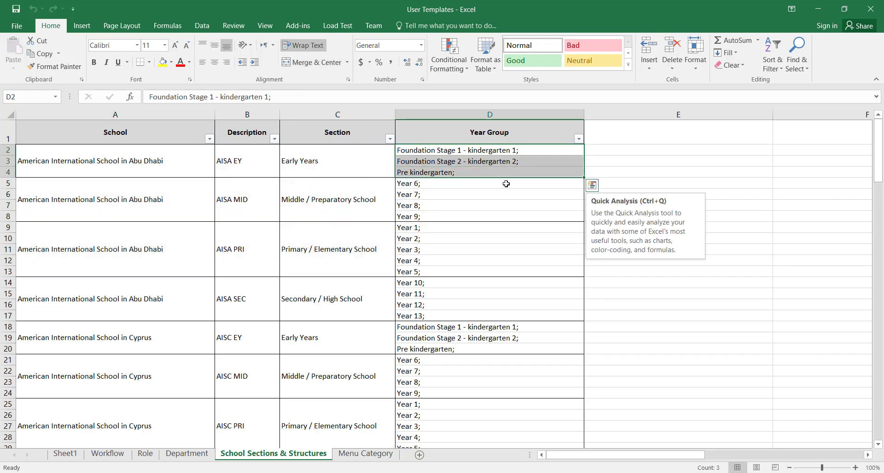
pyautogui.moveTo(481, 184); pyautogui.dragTo(469, 270)
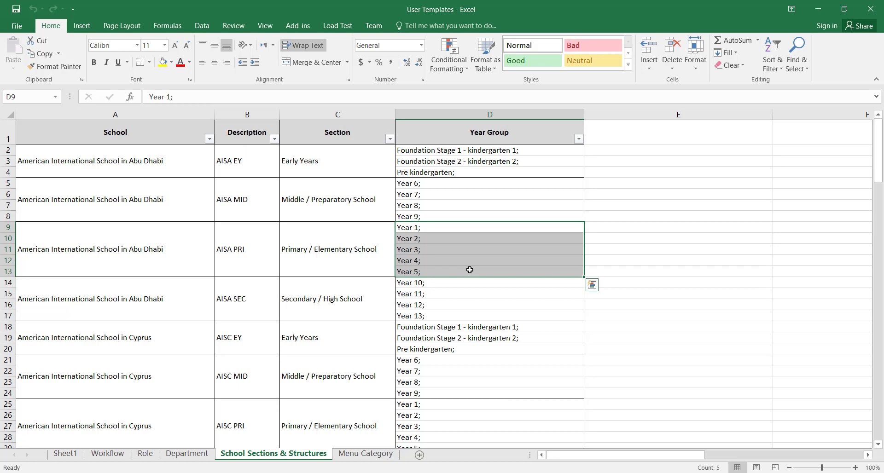
pyautogui.click(65, 454)
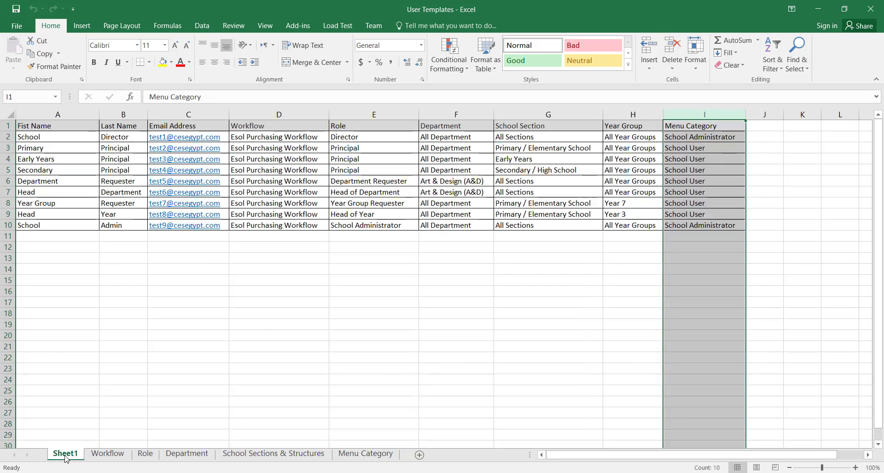
# - Compare row 8's Year 7 entry with the Primary section's year groups, then close Excel
pyautogui.click(653, 203)
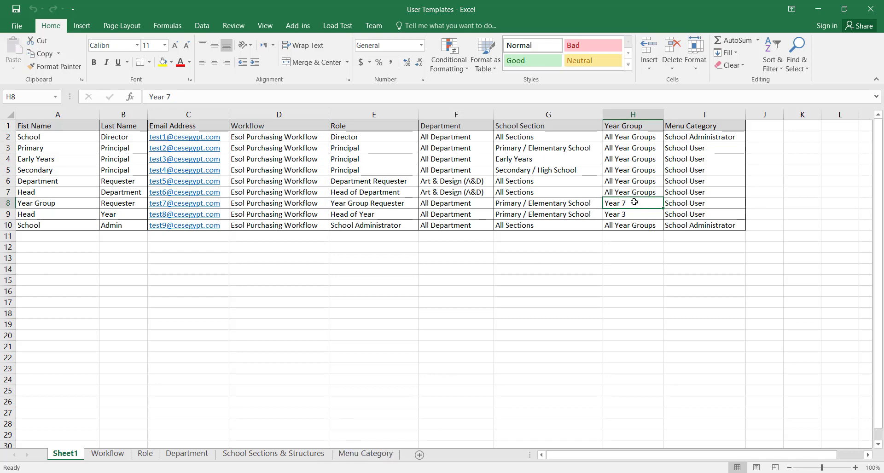
pyautogui.press('Down')
pyautogui.press('Down')
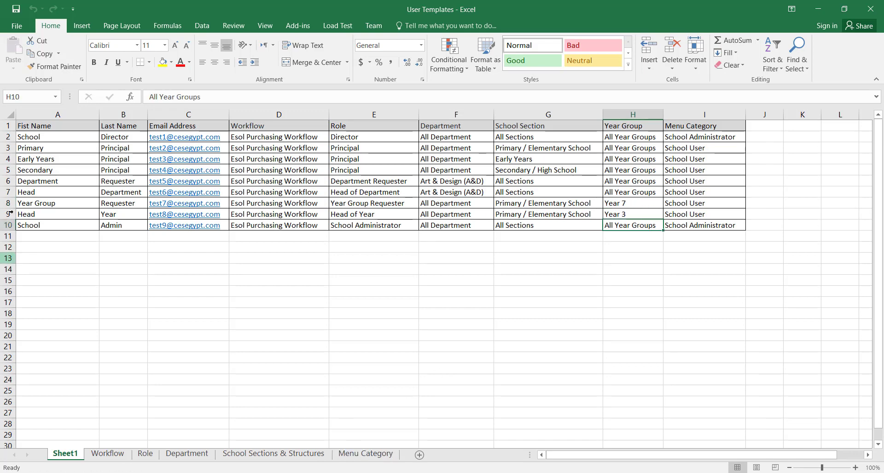
pyautogui.click(308, 455)
pyautogui.click(341, 256)
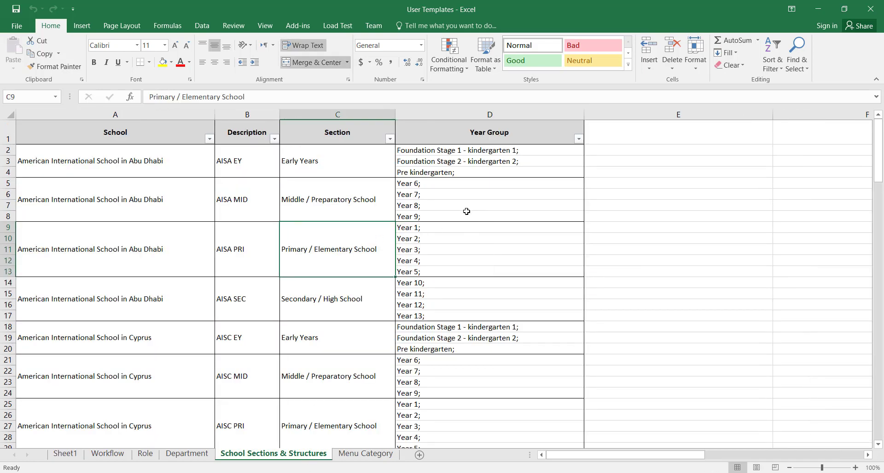
pyautogui.moveTo(451, 230); pyautogui.dragTo(449, 272)
pyautogui.click(68, 454)
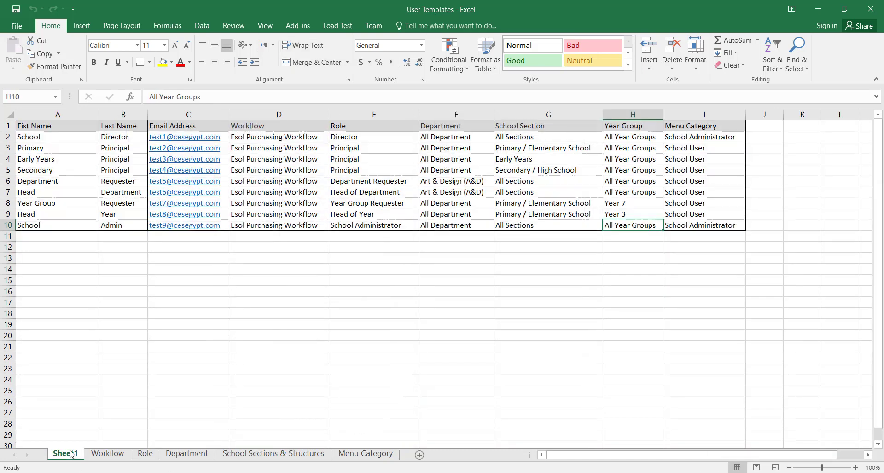
pyautogui.click(620, 200)
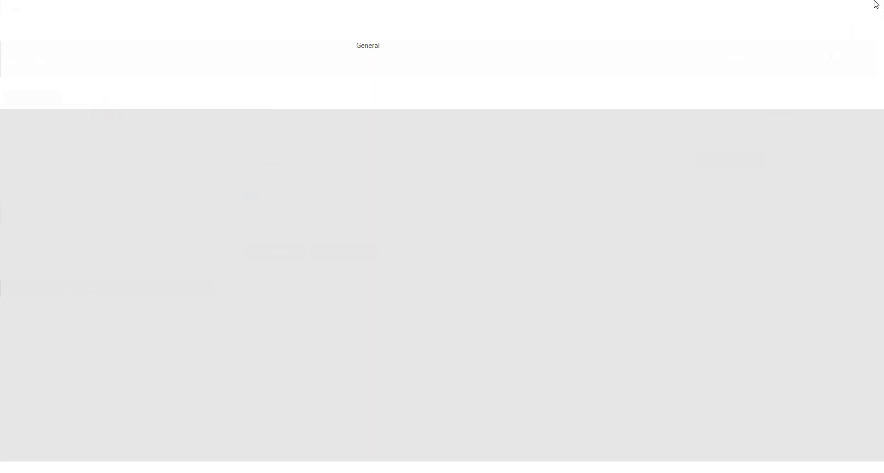
pyautogui.click(874, 7)
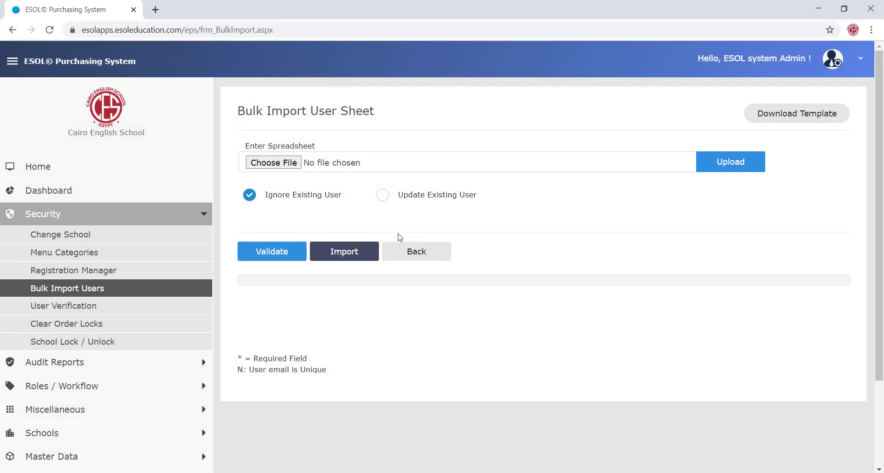
# - Choose User Templates.xlsx from Downloads and upload it on the Bulk Import User Sheet page
pyautogui.click(277, 164)
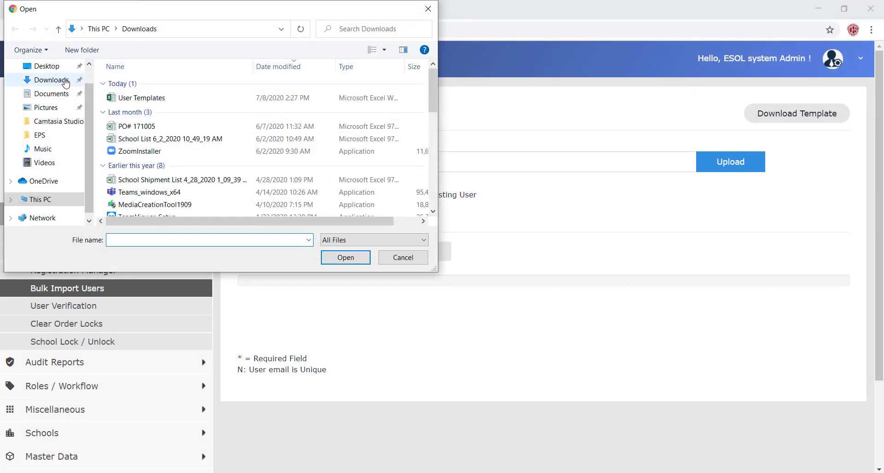
pyautogui.doubleClick(138, 98)
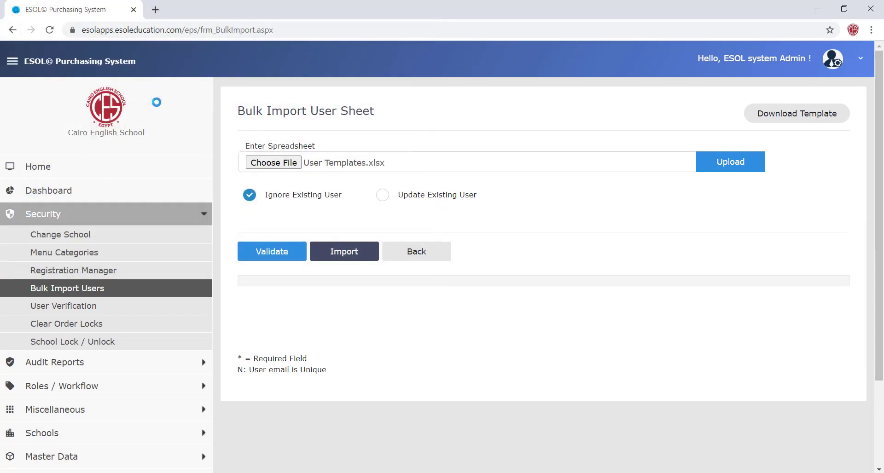
pyautogui.click(726, 162)
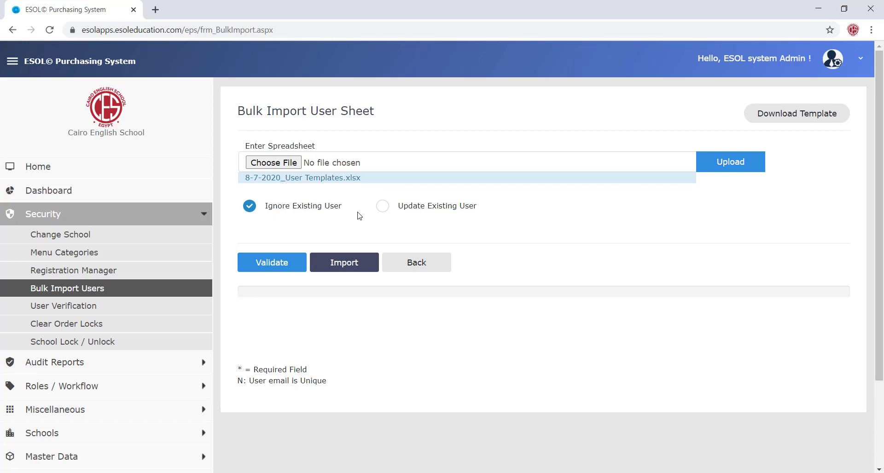
# - Select Update Existing User and validate the 9 rows, which flags Row# 7's Year 7 as invalid
pyautogui.click(386, 207)
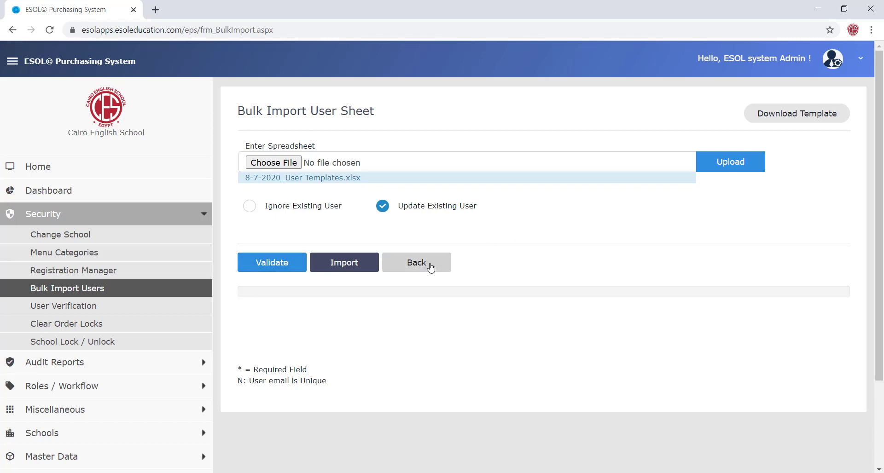
pyautogui.click(270, 270)
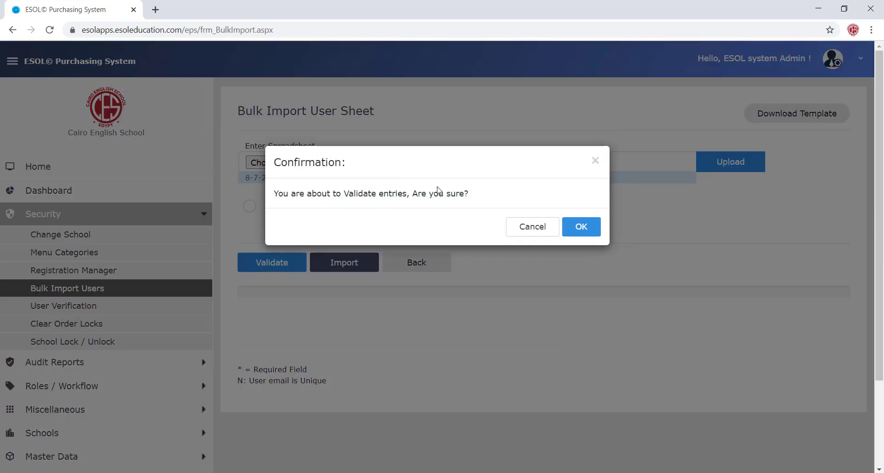
pyautogui.click(588, 227)
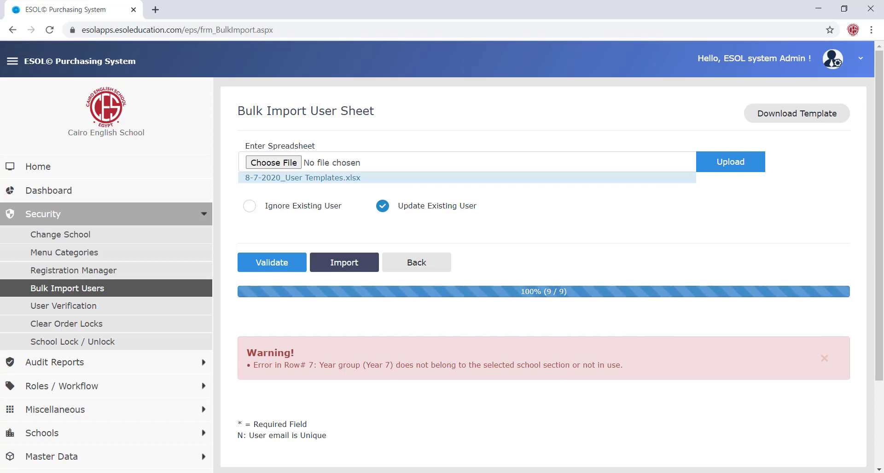
pyautogui.click(267, 472)
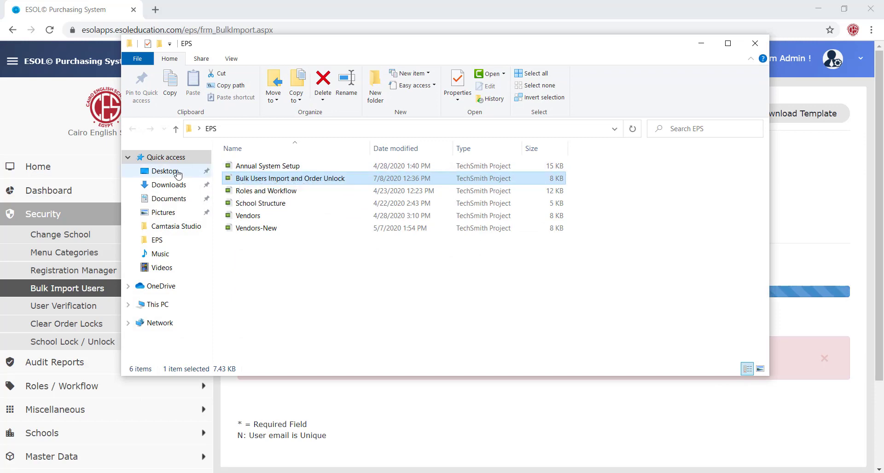
# - Reopen User Templates from Downloads and compare row 8's section with the Middle / Preparatory School year groups
pyautogui.click(167, 172)
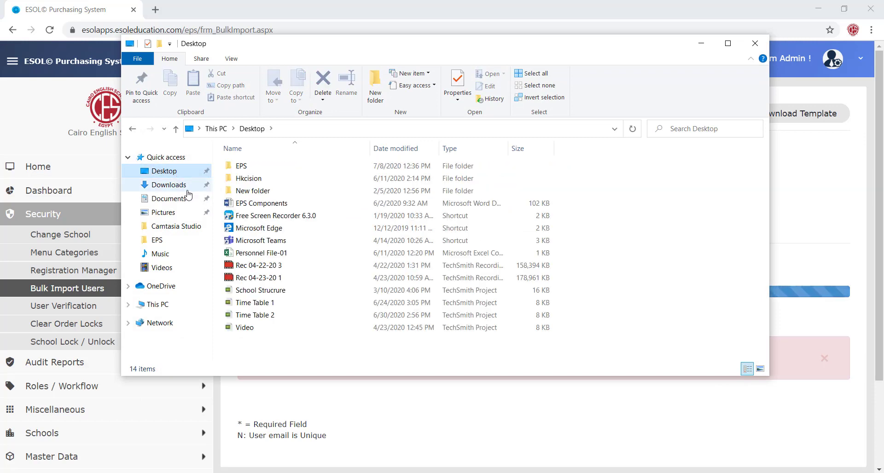
pyautogui.click(181, 185)
pyautogui.doubleClick(264, 179)
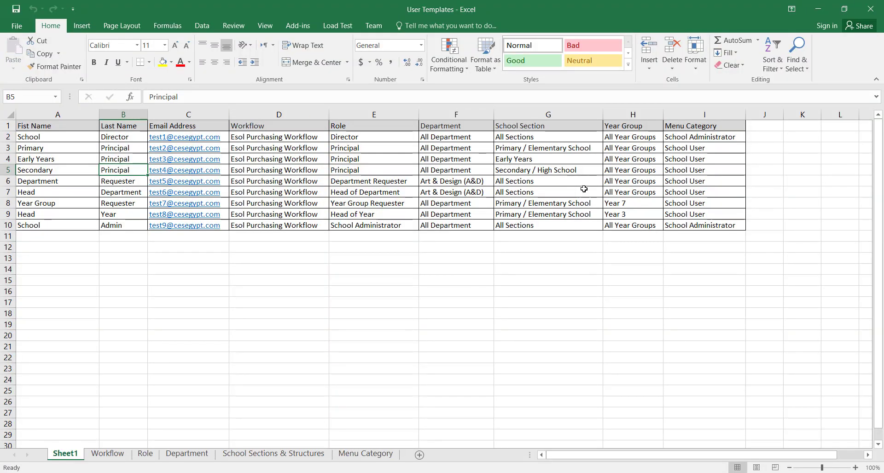
pyautogui.click(588, 203)
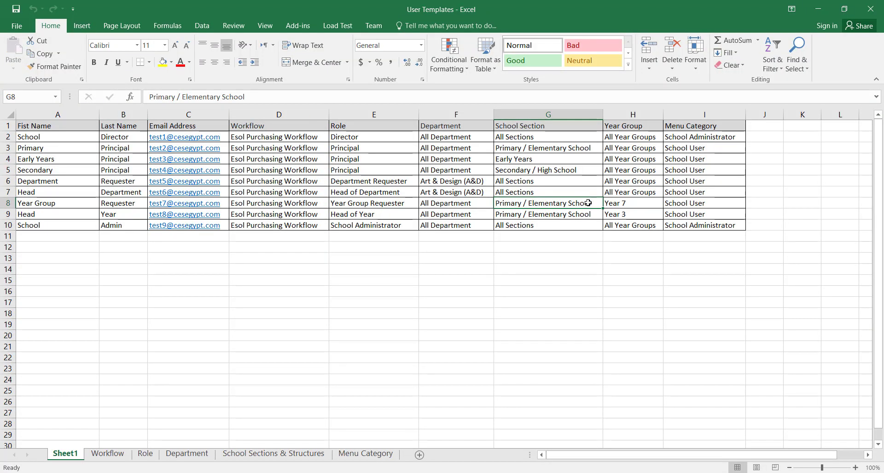
pyautogui.click(627, 208)
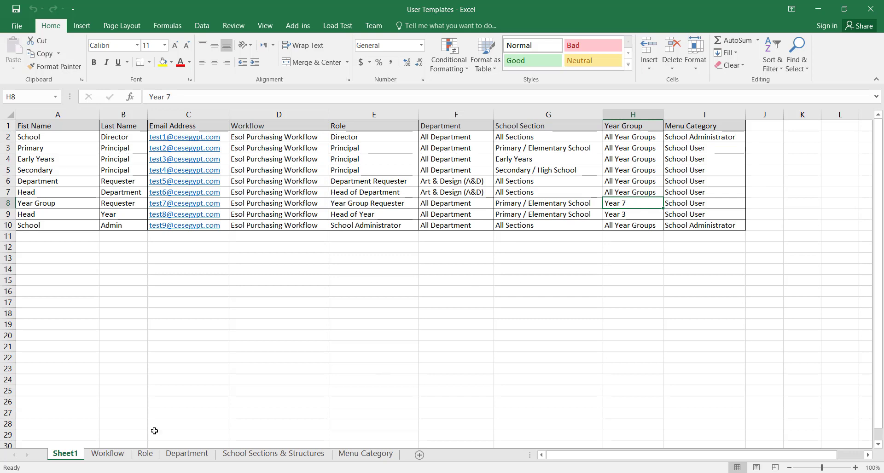
pyautogui.click(257, 455)
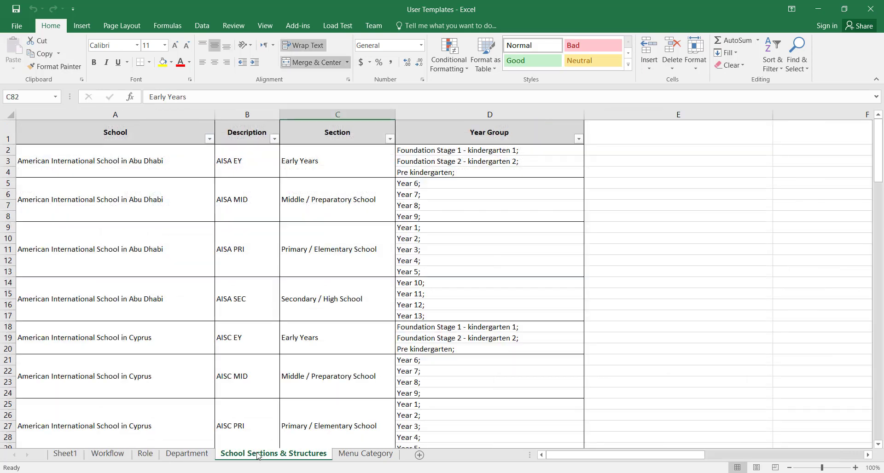
pyautogui.click(347, 194)
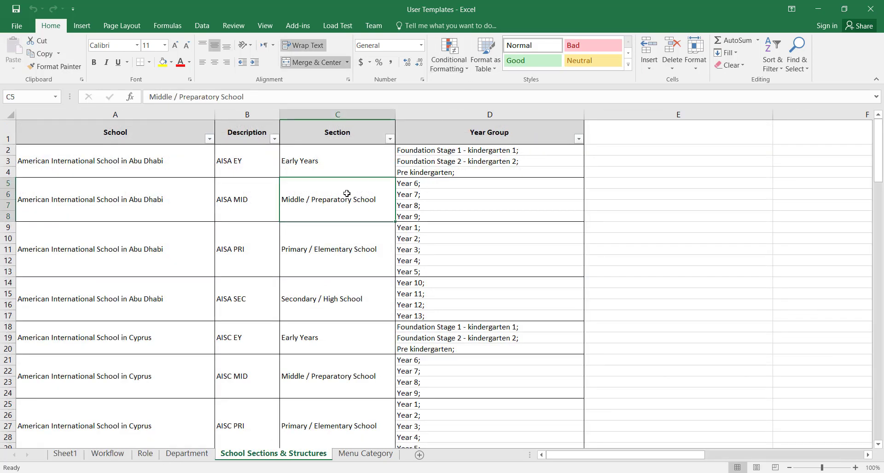
pyautogui.click(63, 455)
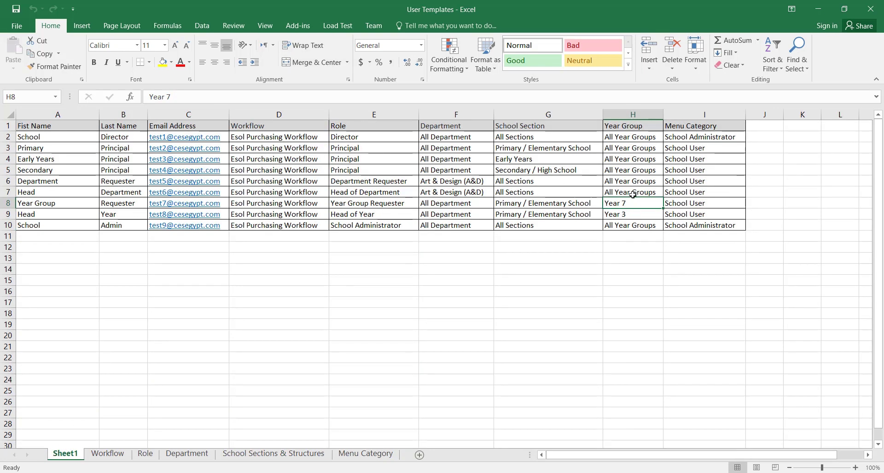
# - Change row 8's Year Group in H8 from Year 7 to Year 5 and close Excel
pyautogui.click(561, 205)
pyautogui.click(633, 204)
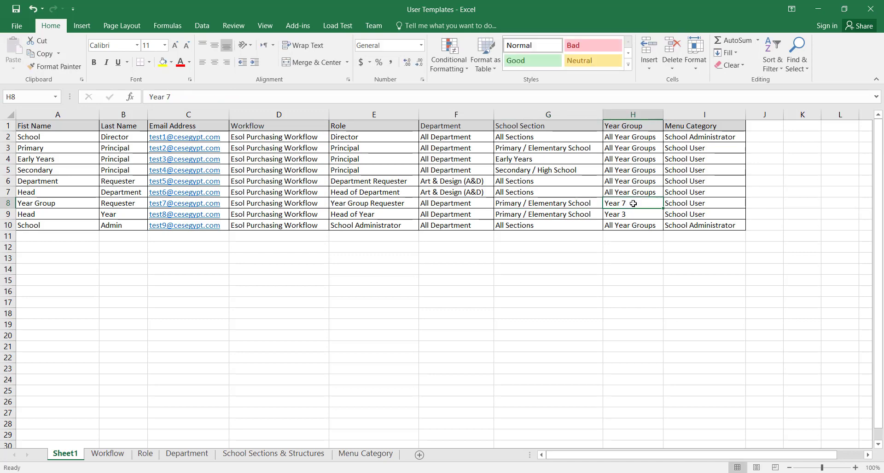
pyautogui.doubleClick(633, 203)
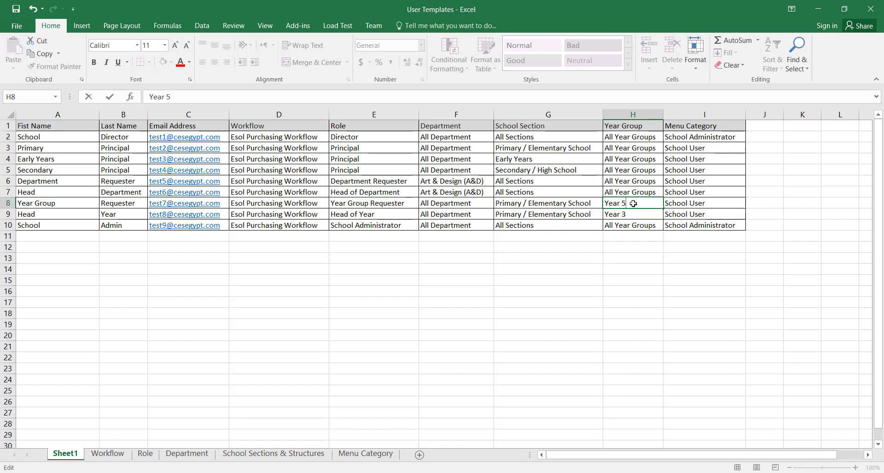
pyautogui.hotkey('ctrl', 'Return')
pyautogui.click(881, 4)
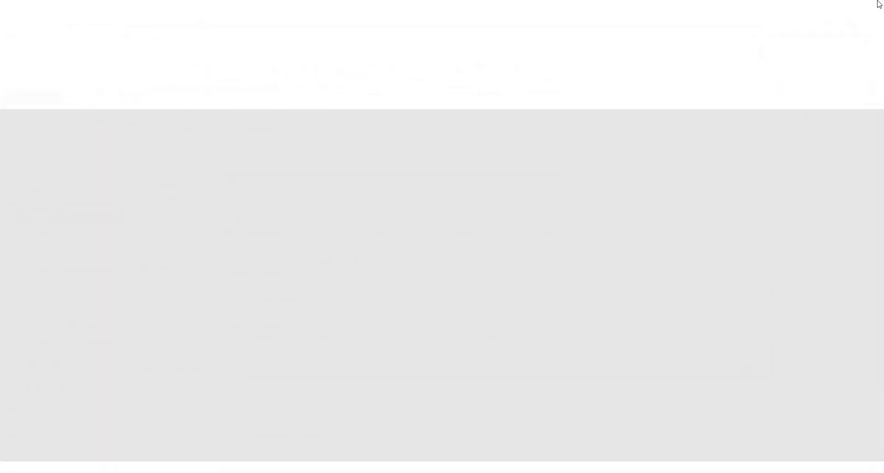
# - Re-upload the corrected User Templates.xlsx and validate it, with all 9 rows passing
pyautogui.click(481, 417)
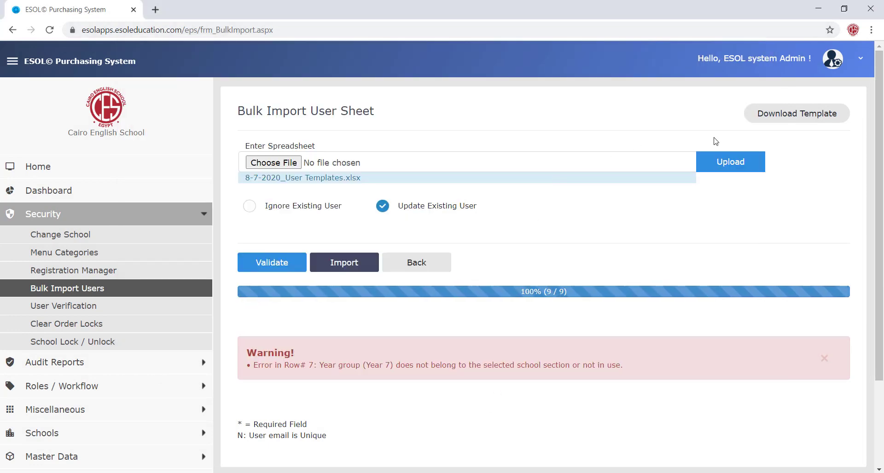
pyautogui.click(723, 161)
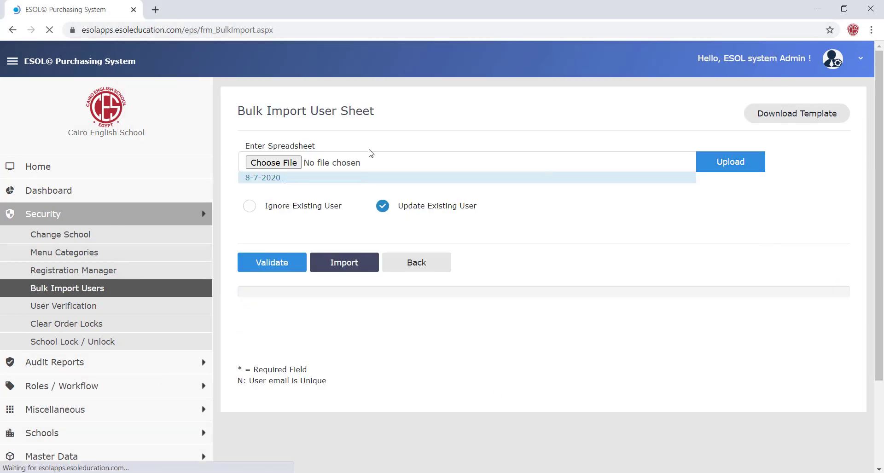
pyautogui.click(294, 160)
pyautogui.doubleClick(172, 102)
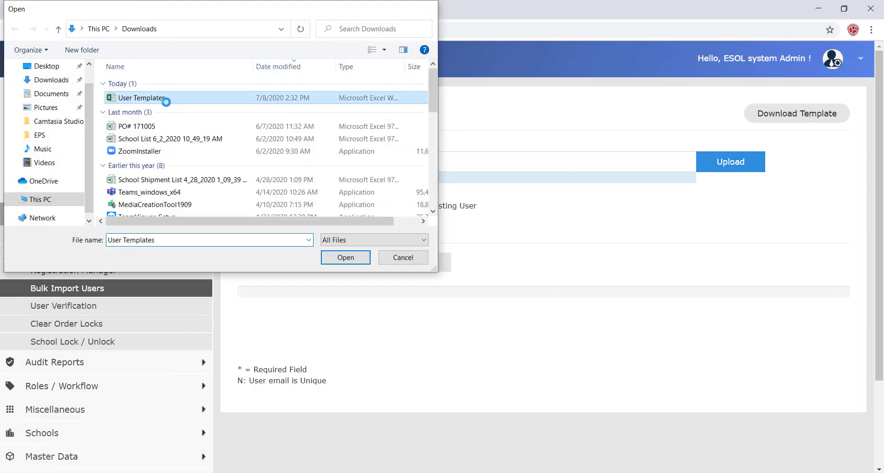
pyautogui.click(732, 159)
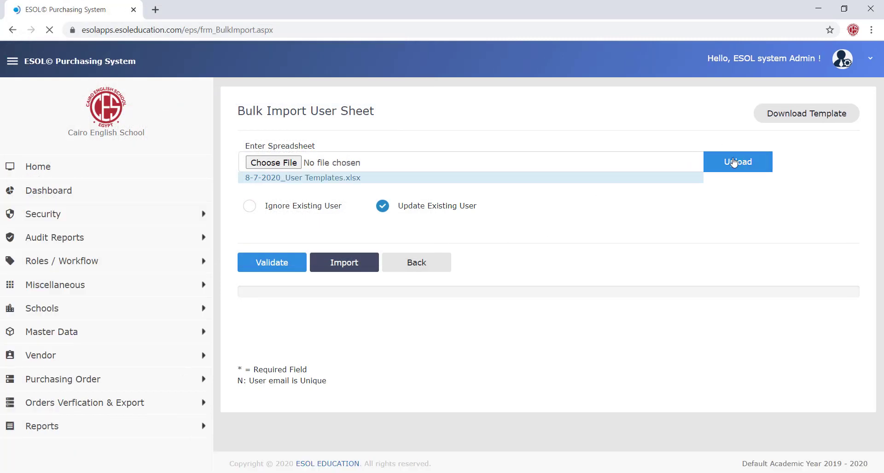
pyautogui.click(271, 264)
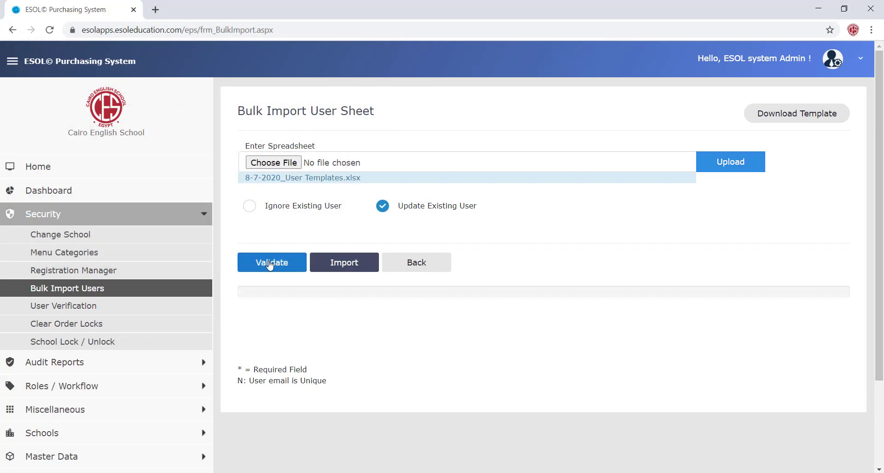
pyautogui.click(580, 227)
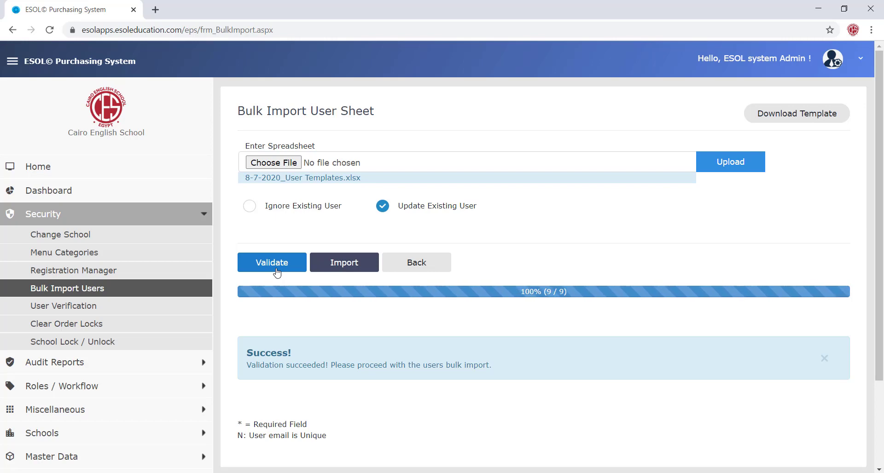
# - Import the validated sheet so all 9 users update with none inserted, then switch to Downloads
pyautogui.click(363, 269)
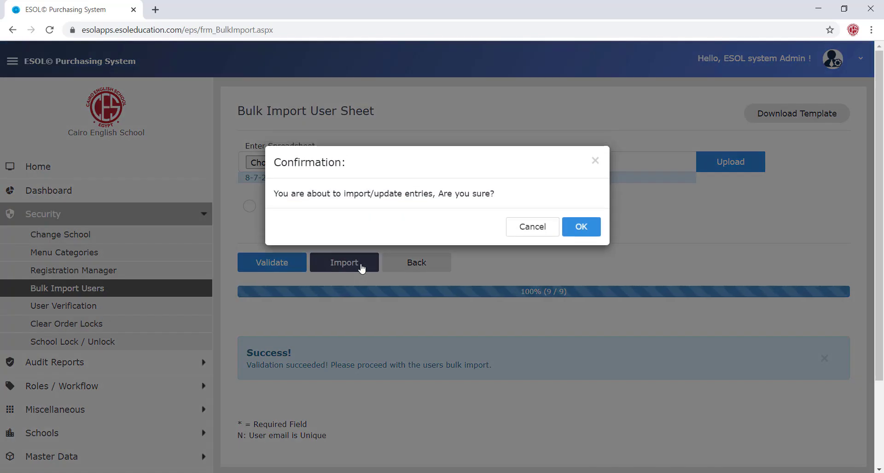
pyautogui.click(583, 233)
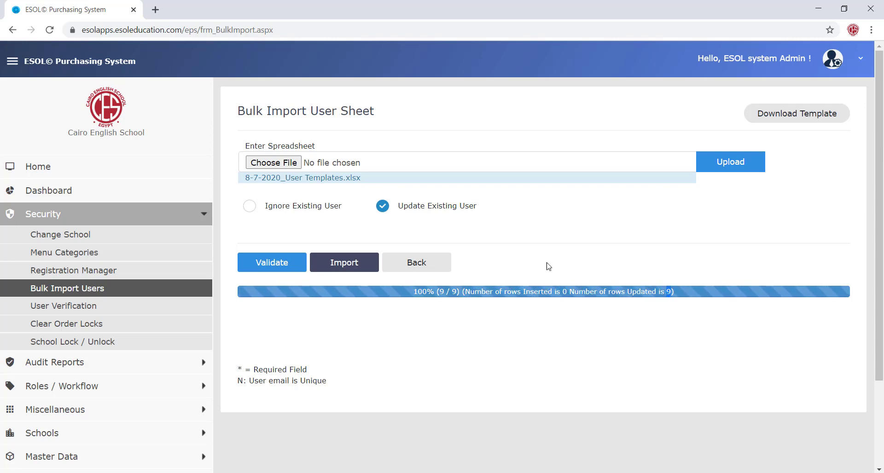
pyautogui.hotkey('alt', 'Tab')
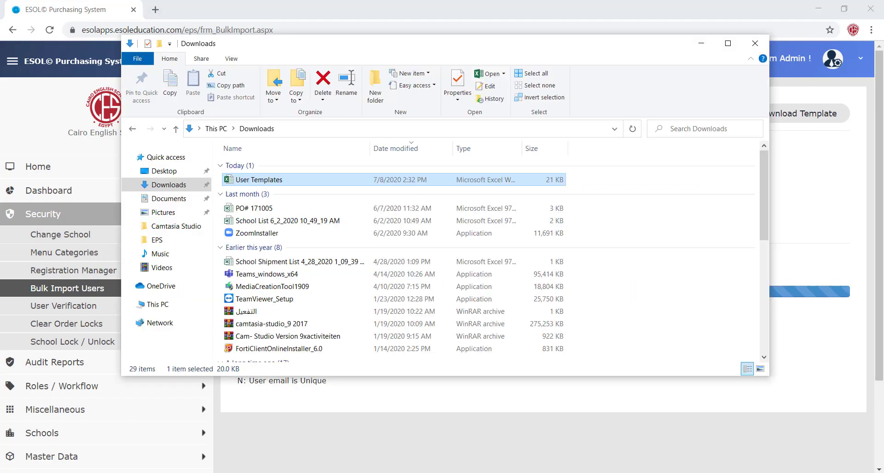
# - Open User Templates and enter Test Admin with the new user's e-mail in row 11
pyautogui.doubleClick(259, 180)
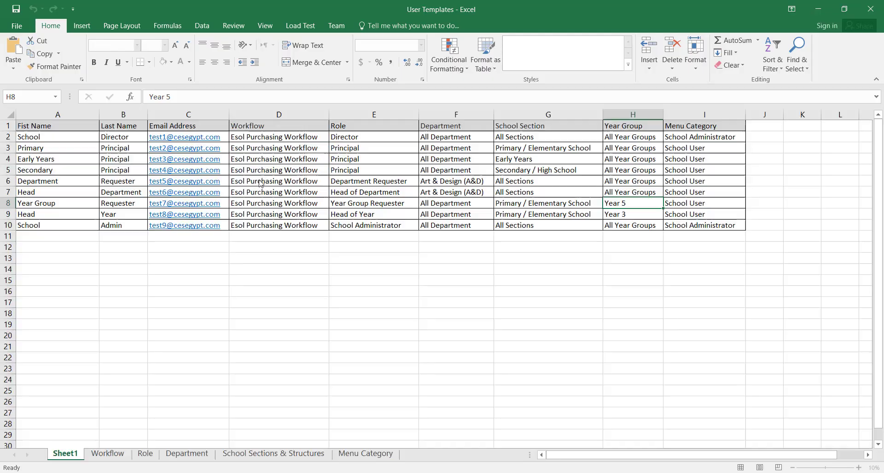
pyautogui.click(57, 235)
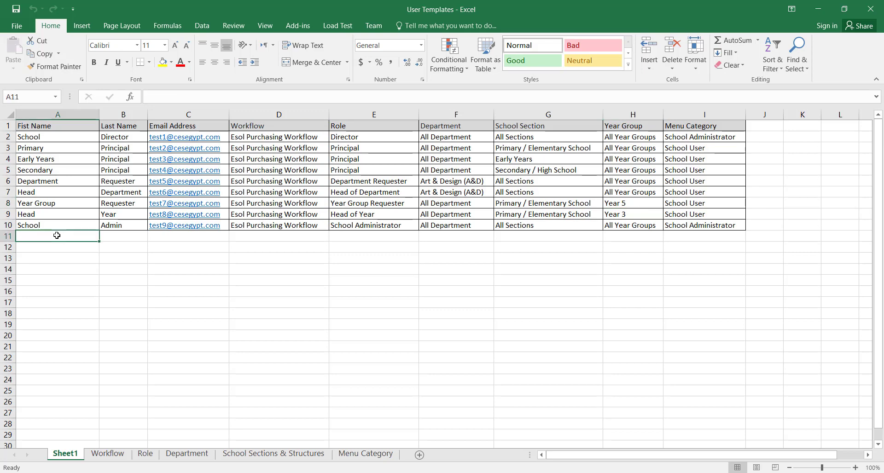
pyautogui.write('T')
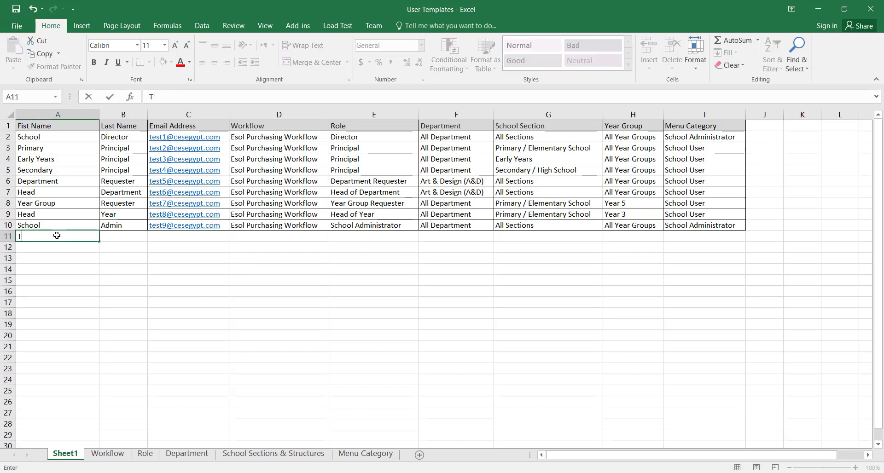
pyautogui.write('Estesr')
pyautogui.write('t')
pyautogui.press('Tab')
pyautogui.write('ADm')
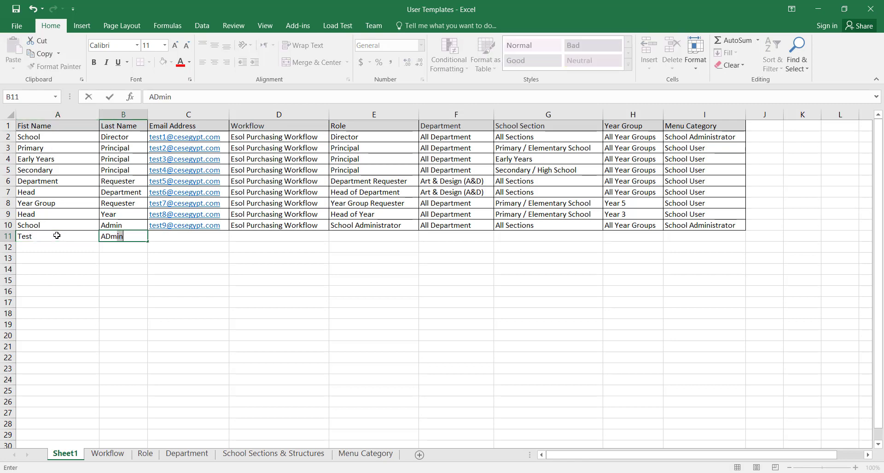
pyautogui.press('BackSpace')
pyautogui.press('BackSpace')
pyautogui.press('BackSpace')
pyautogui.write('dmin')
pyautogui.press('Tab')
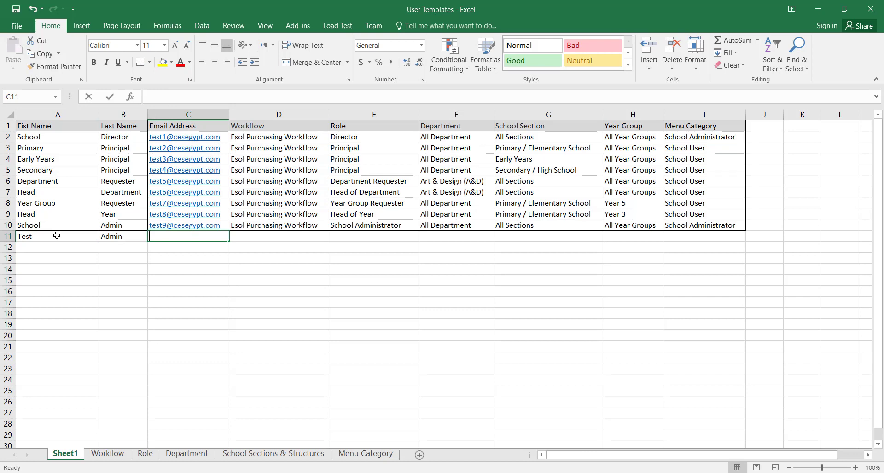
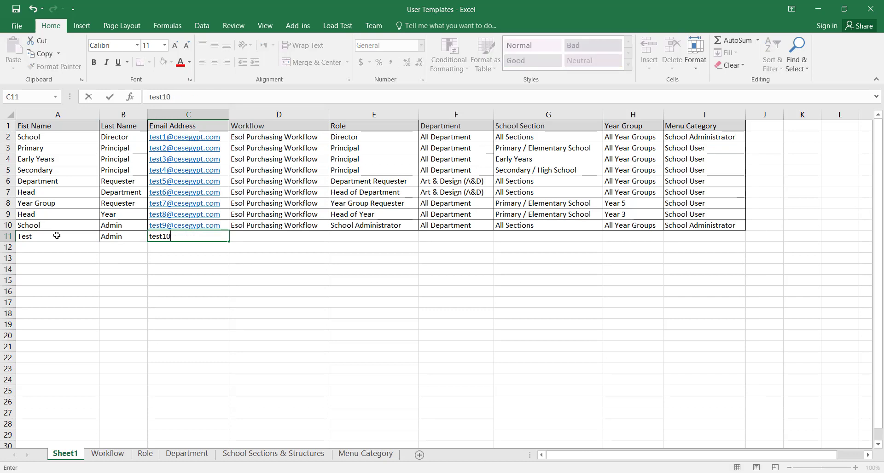
pyautogui.press('Tab')
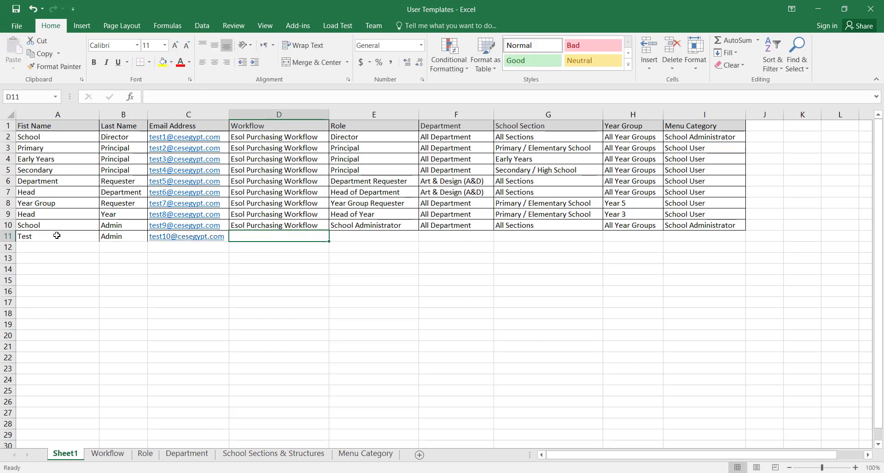
# - Give row 11 Esol Purchasing Workflow, School Administrator role and menu, All departments, sections, year groups; close Excel
pyautogui.write('Esol Purchasing Workflow')
pyautogui.press('Tab')
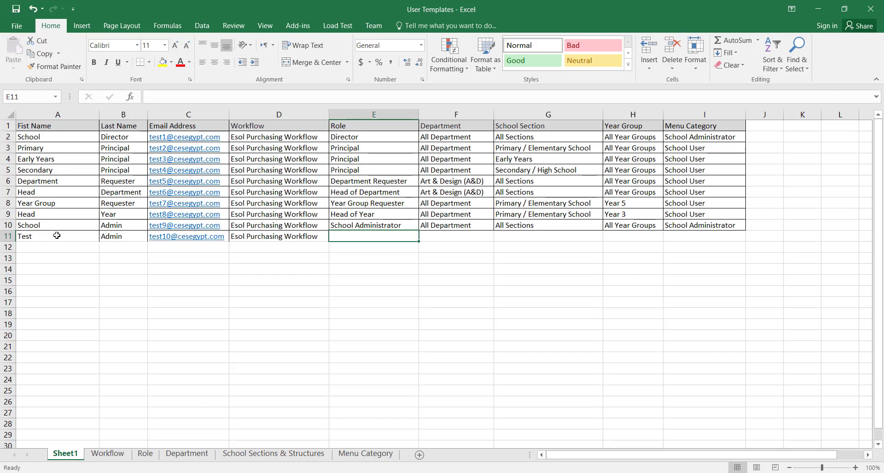
pyautogui.write('School Administrator')
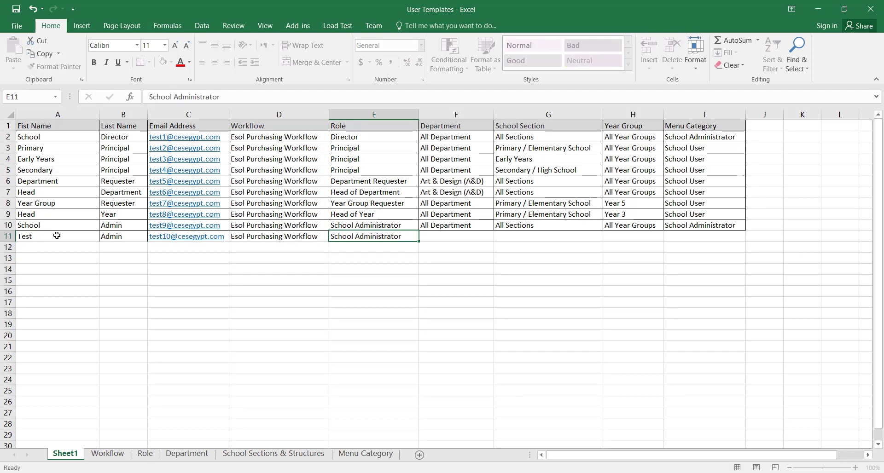
pyautogui.press('Tab')
pyautogui.write('Al')
pyautogui.press('Tab')
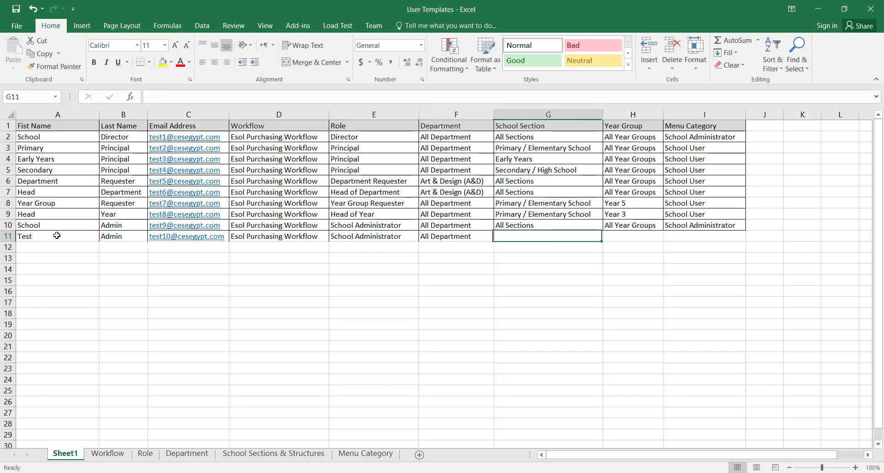
pyautogui.write('all')
pyautogui.press('Tab')
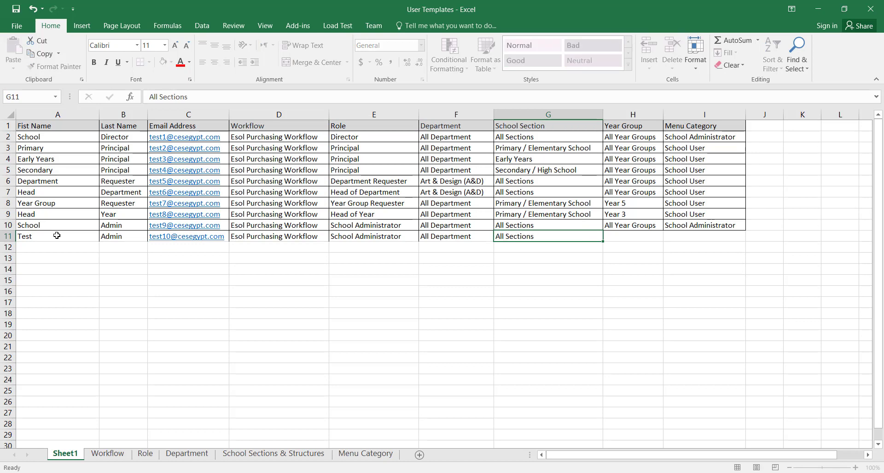
pyautogui.write('ak')
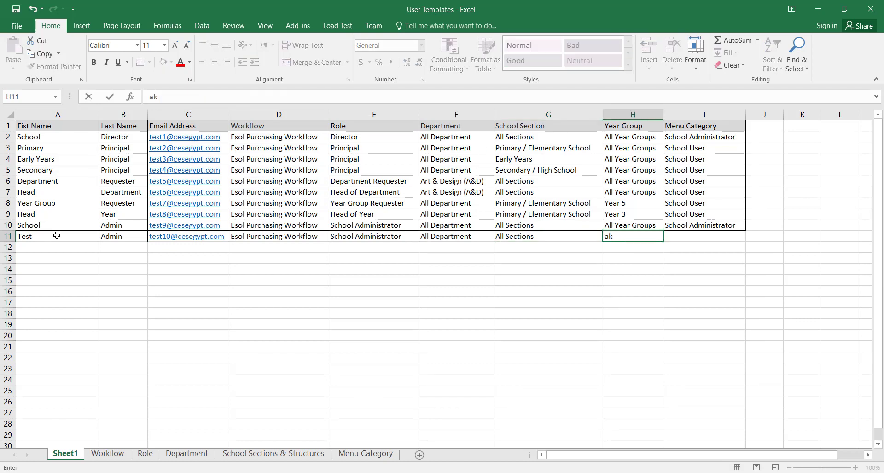
pyautogui.press('BackSpace')
pyautogui.write('l')
pyautogui.press('Tab')
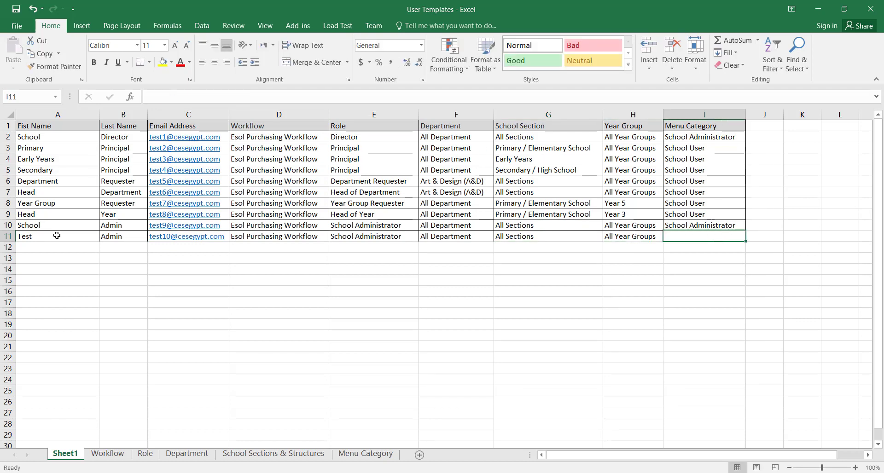
pyautogui.write('sch')
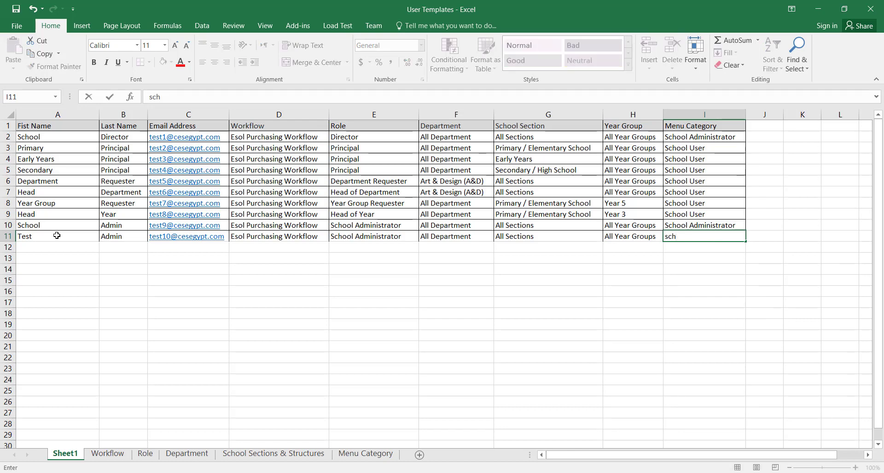
pyautogui.write('ool ad')
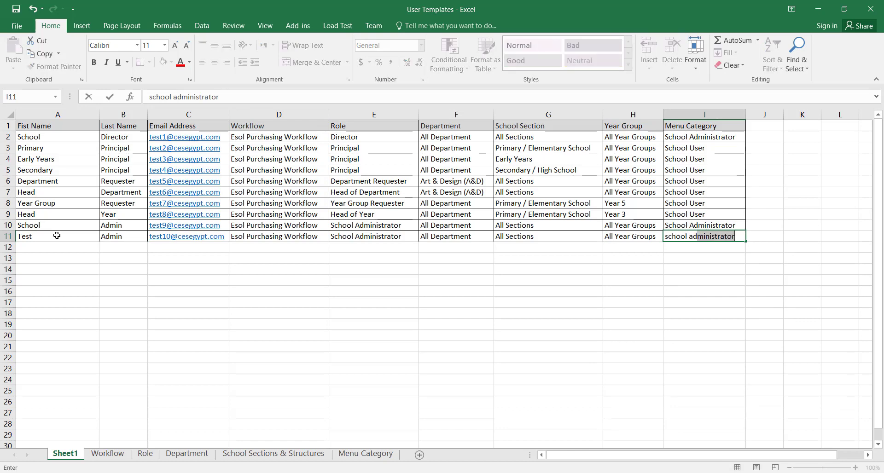
pyautogui.press('Tab')
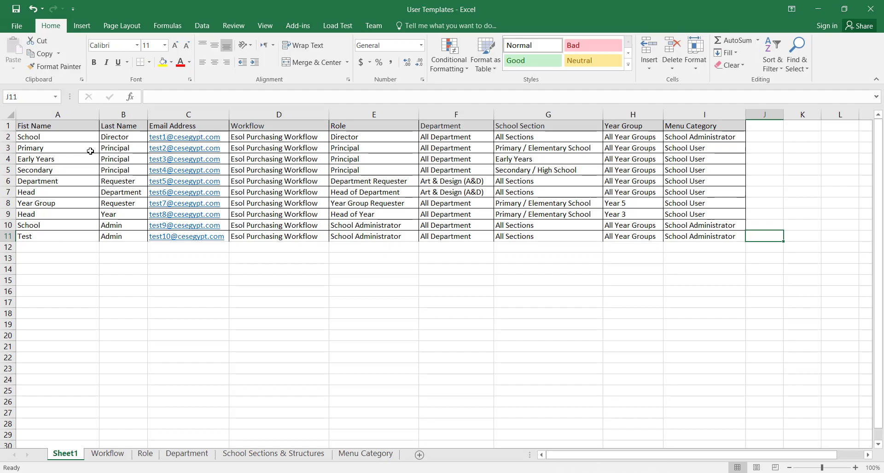
pyautogui.click(870, 9)
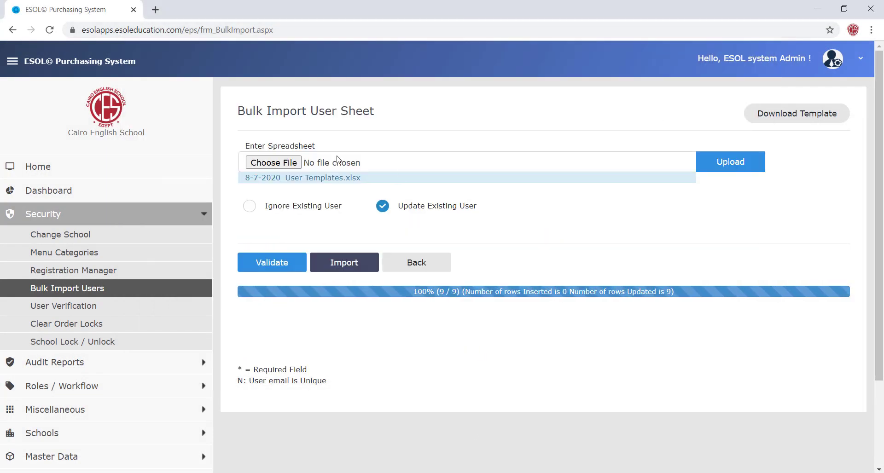
# - Upload the updated User Templates workbook
pyautogui.click(272, 164)
pyautogui.doubleClick(164, 93)
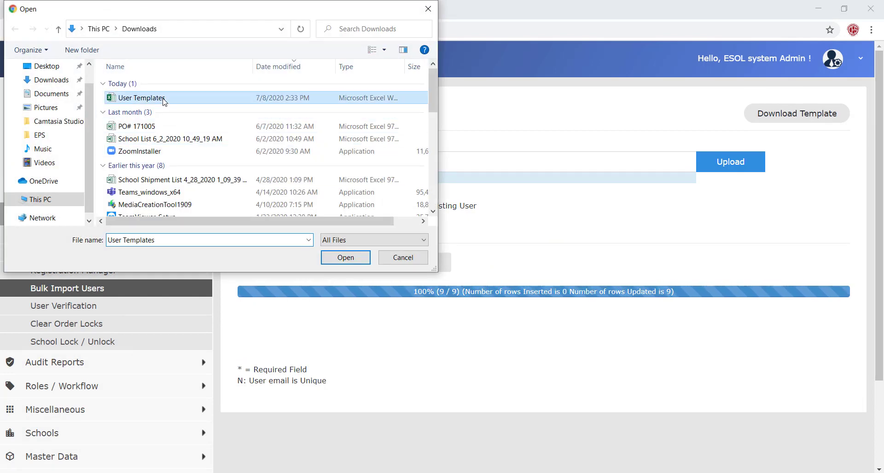
pyautogui.click(755, 162)
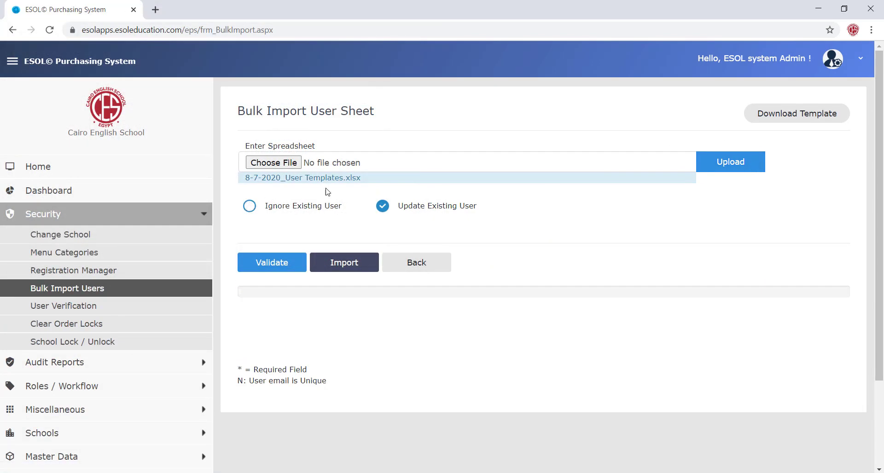
# - Validate the uploaded sheet with Ignore Existing User selected
pyautogui.click(249, 209)
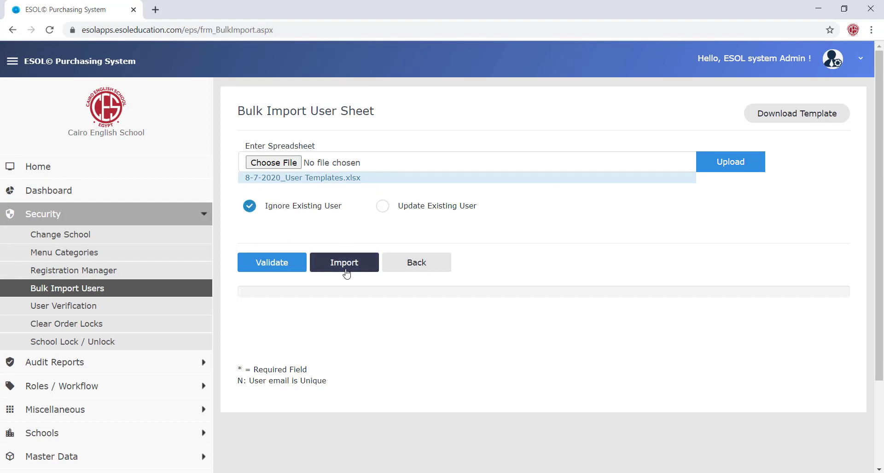
pyautogui.click(278, 263)
pyautogui.click(589, 219)
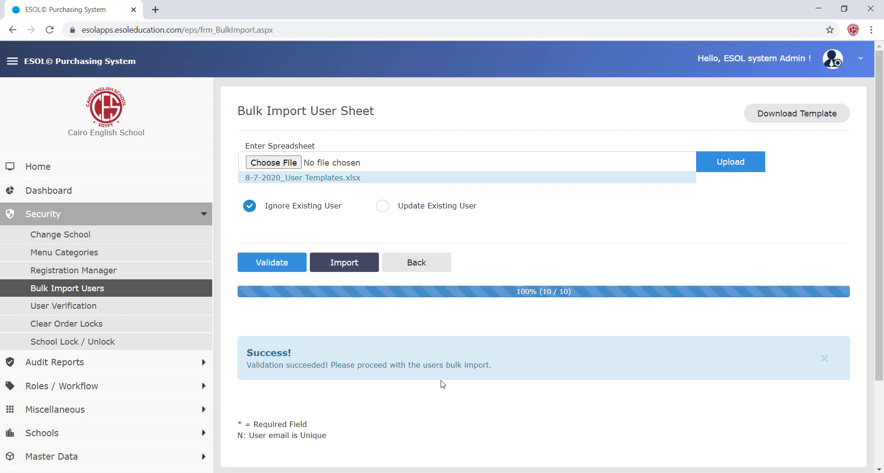
# - Import the sheet, re-import with Update Existing User so all 10 rows update, and open User Verification
pyautogui.click(334, 263)
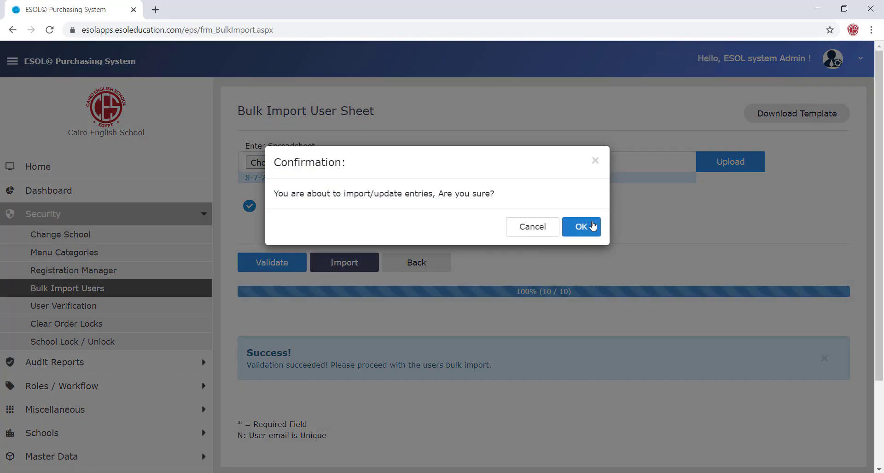
pyautogui.click(585, 227)
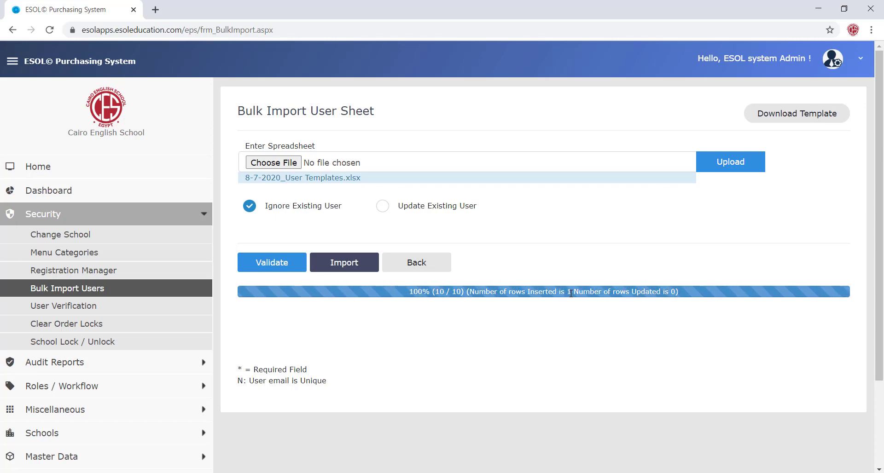
pyautogui.click(382, 207)
pyautogui.click(353, 266)
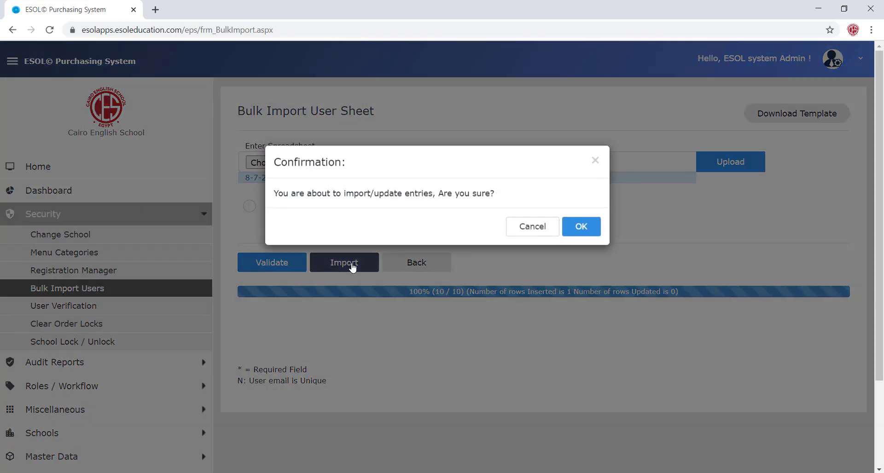
pyautogui.click(578, 233)
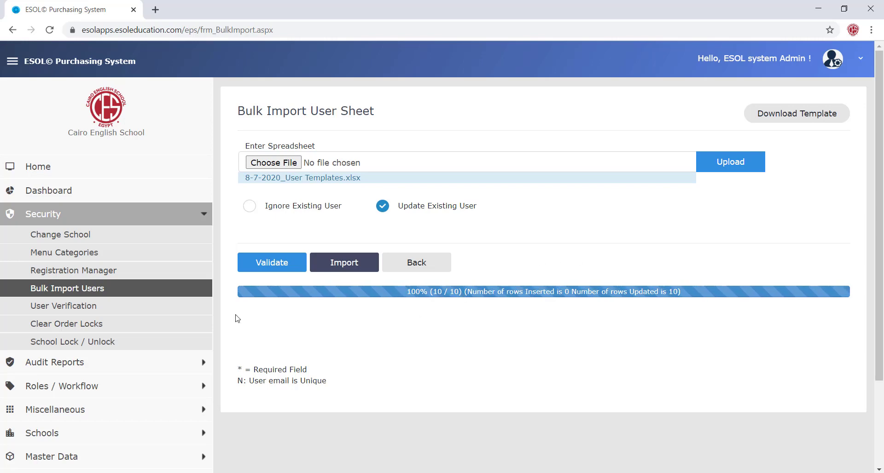
pyautogui.click(128, 309)
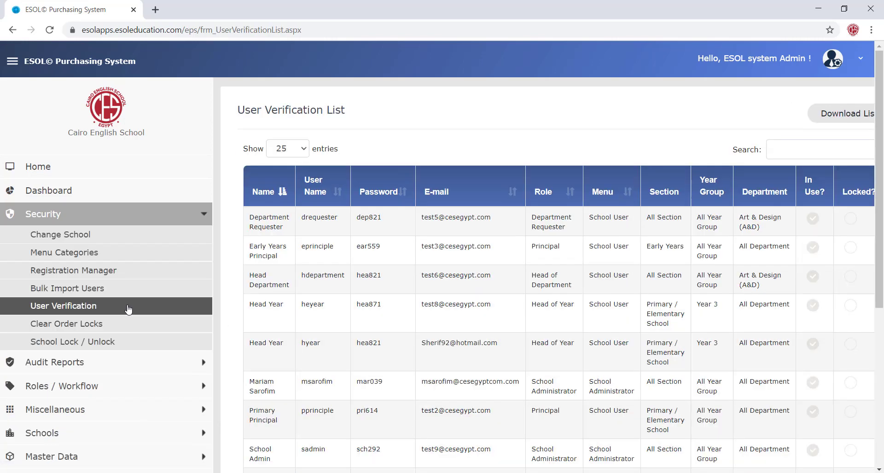
# - Collapse the side menu and browse the user rows, including Department Requester and Early Years Principal
pyautogui.click(12, 61)
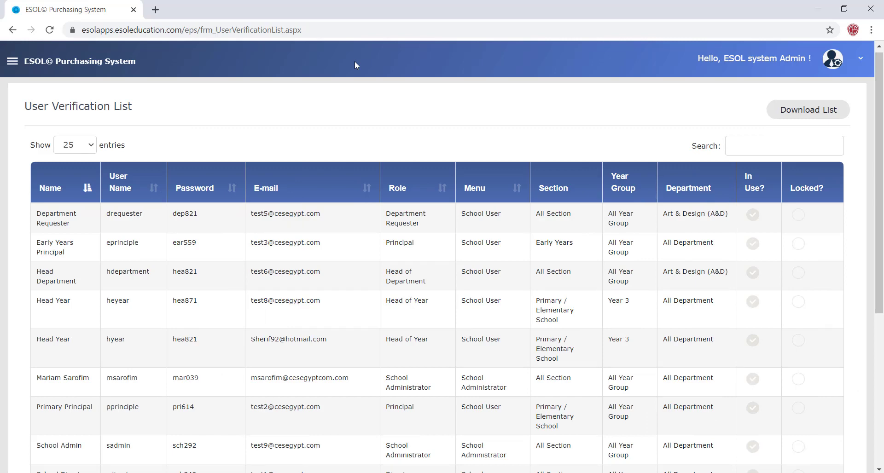
pyautogui.click(124, 210)
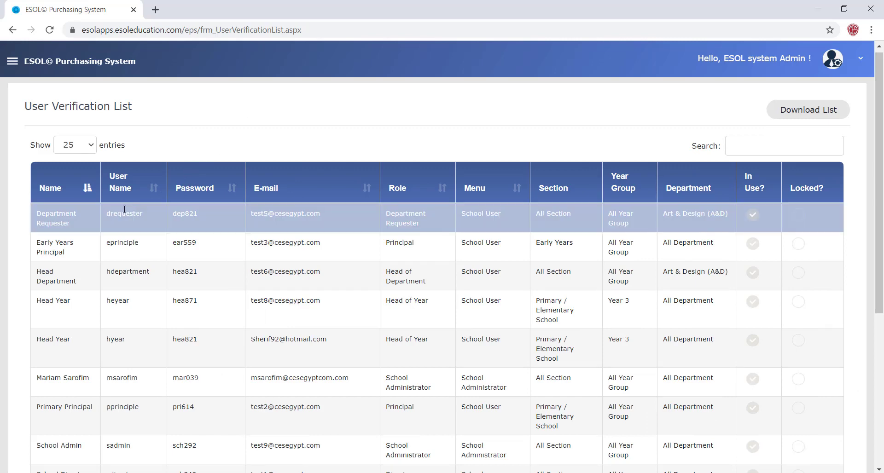
pyautogui.click(183, 218)
pyautogui.click(320, 215)
pyautogui.click(504, 237)
pyautogui.click(489, 228)
pyautogui.scroll(-5, 467, 211)
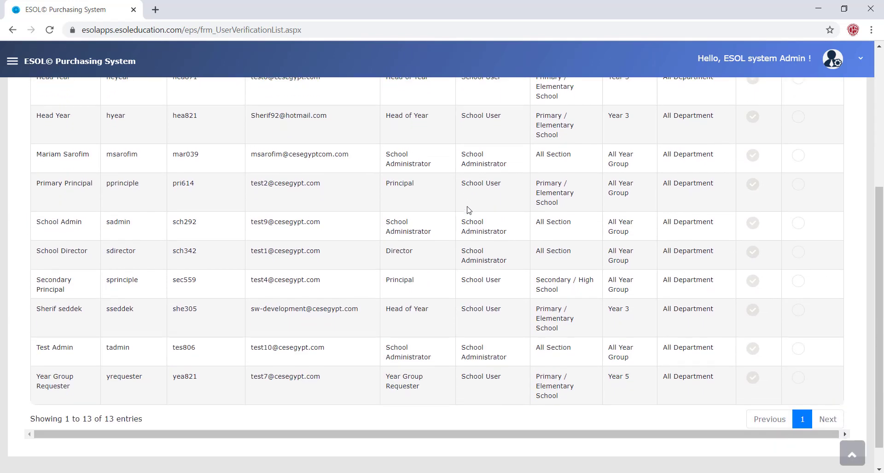
pyautogui.scroll(5, 467, 211)
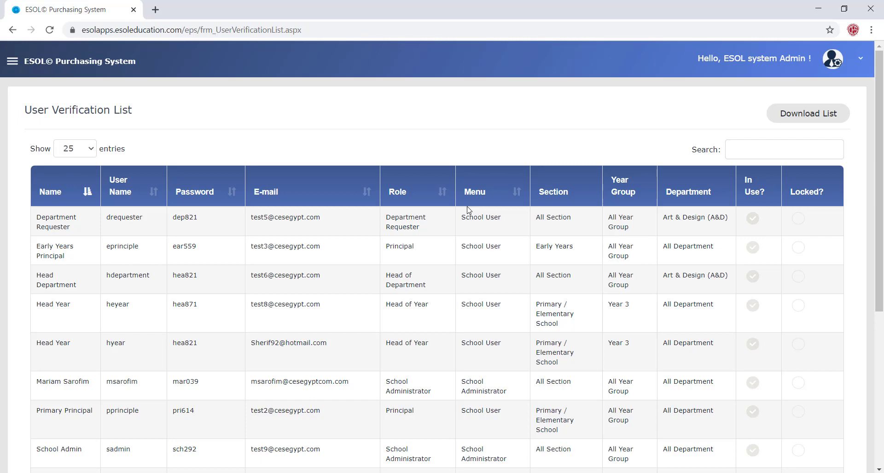
# - Download the user list as .xls, open it in Excel past the format warning, and select row 2
pyautogui.click(824, 119)
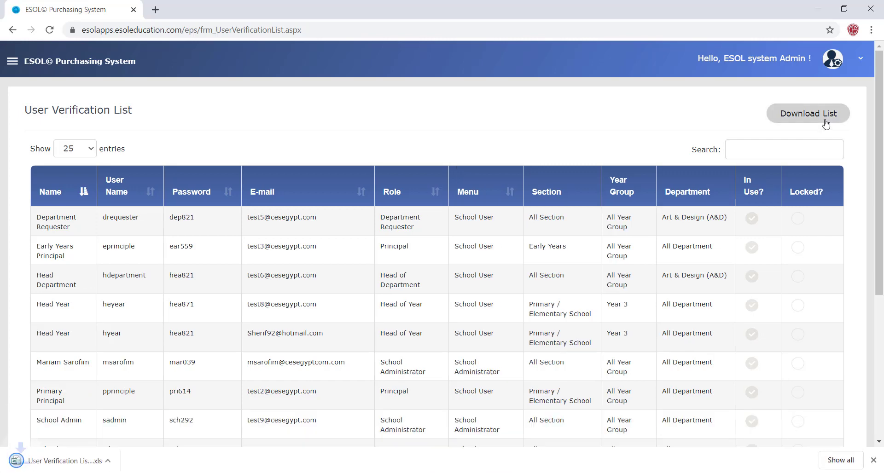
pyautogui.click(39, 458)
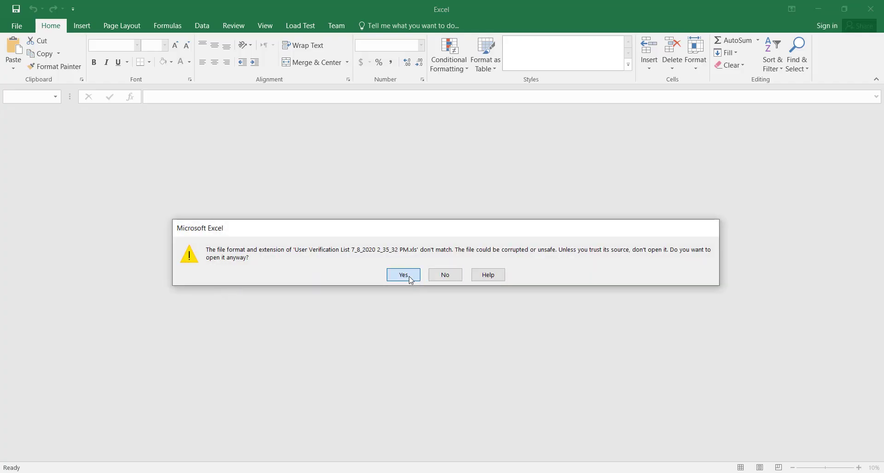
pyautogui.click(404, 278)
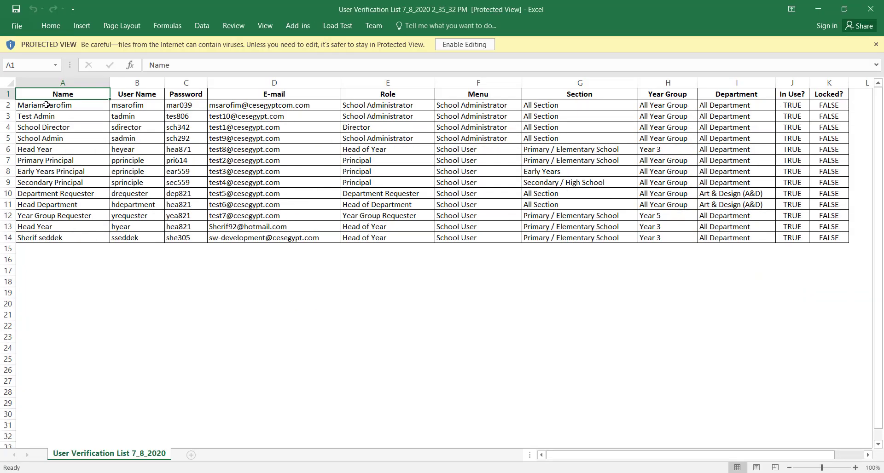
pyautogui.click(46, 105)
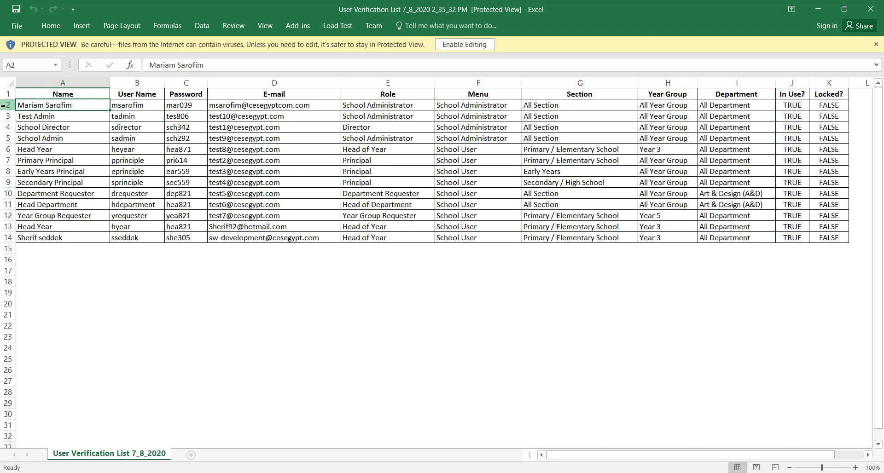
pyautogui.hotkey('shift', 'space')
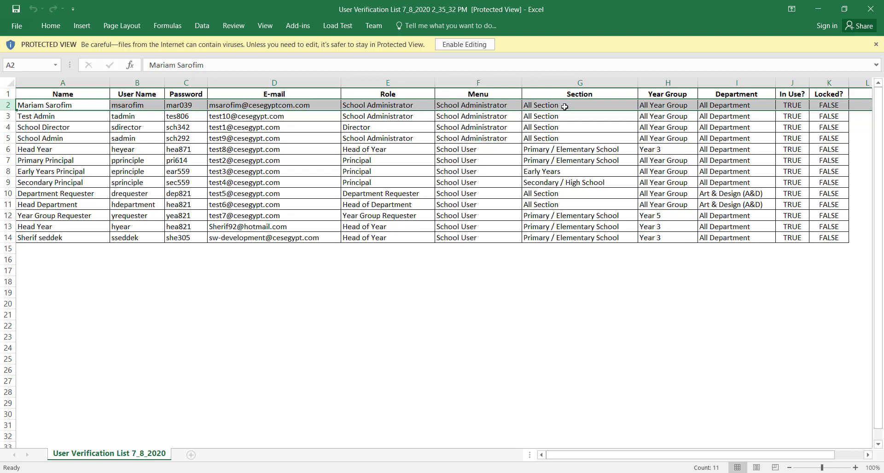
# - Check rows 2 and 6: School Administrator and School User menus, All Section, Head of Year, Year 3
pyautogui.click(502, 104)
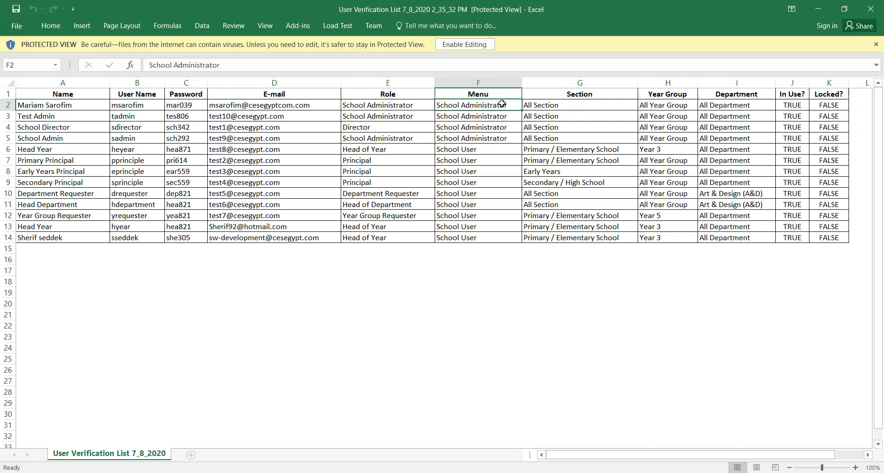
pyautogui.click(465, 152)
pyautogui.click(591, 106)
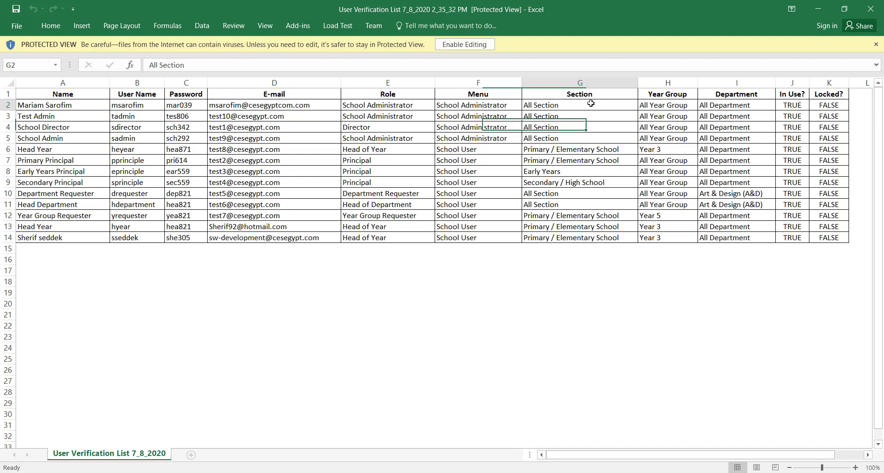
pyautogui.click(372, 152)
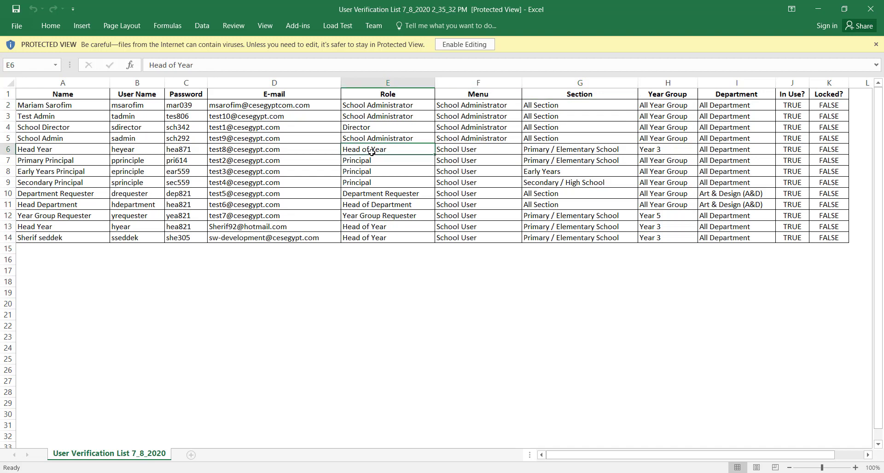
pyautogui.click(606, 153)
pyautogui.click(670, 156)
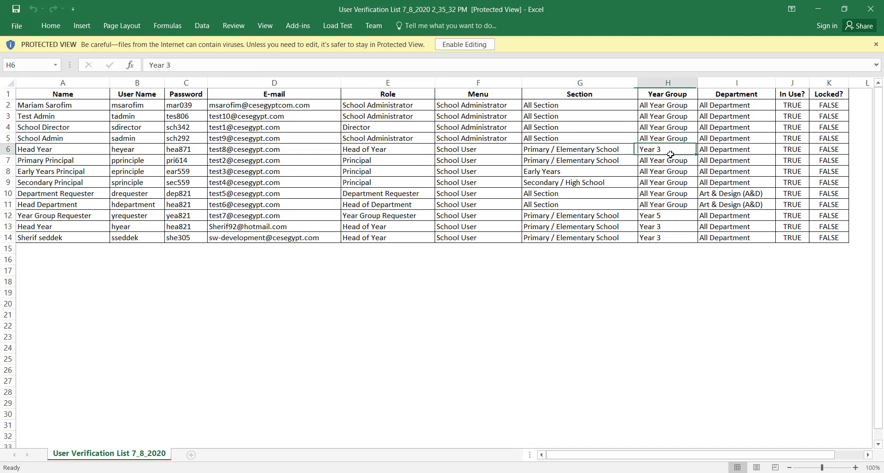
# - Check rows 11-12: Head of Department in Art & Design, Year Group Requester for Year 5, All Department
pyautogui.click(381, 207)
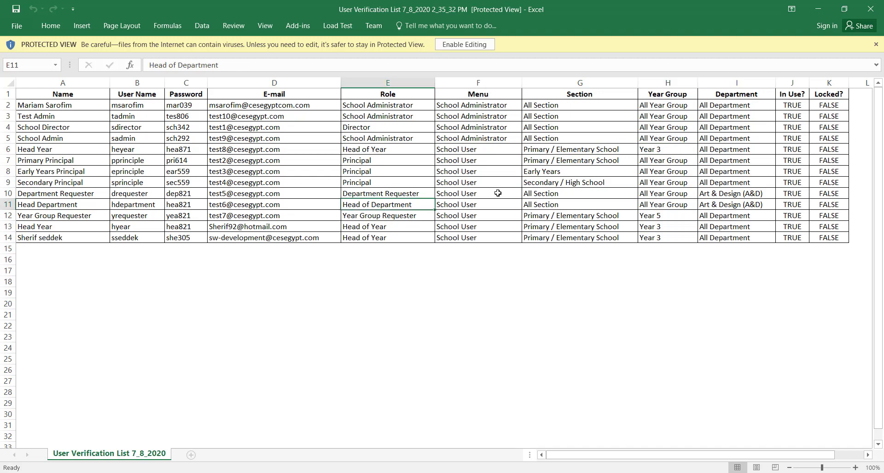
pyautogui.click(566, 204)
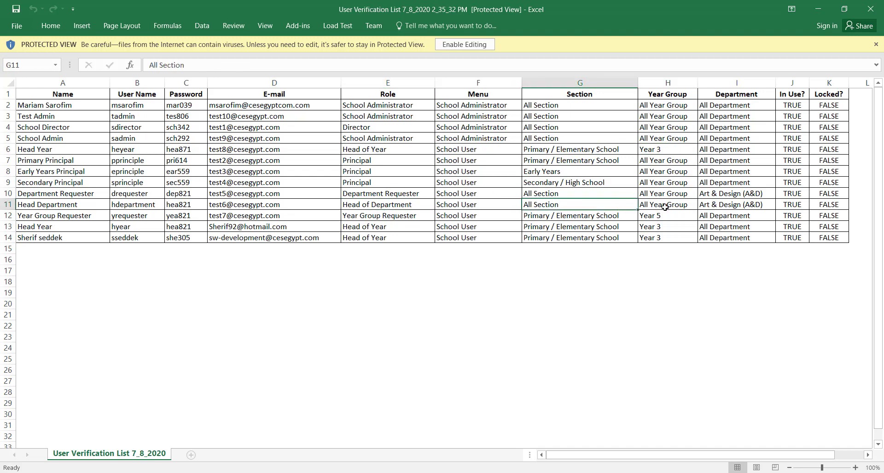
pyautogui.click(665, 207)
pyautogui.click(745, 206)
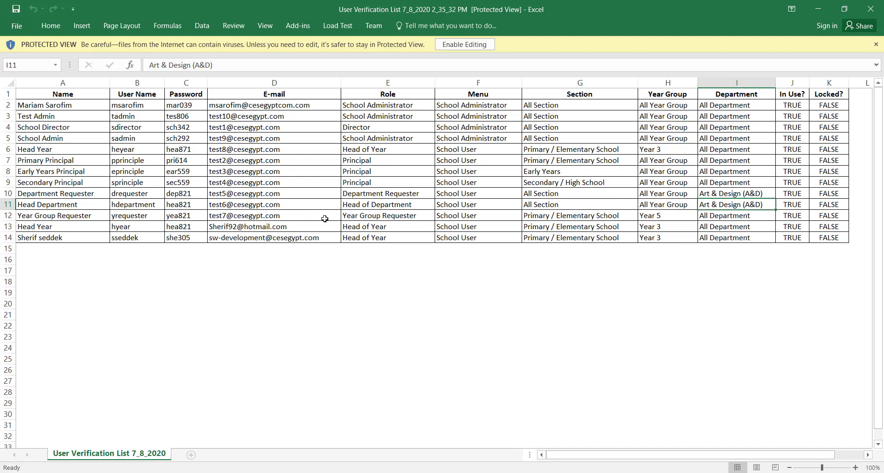
pyautogui.click(408, 216)
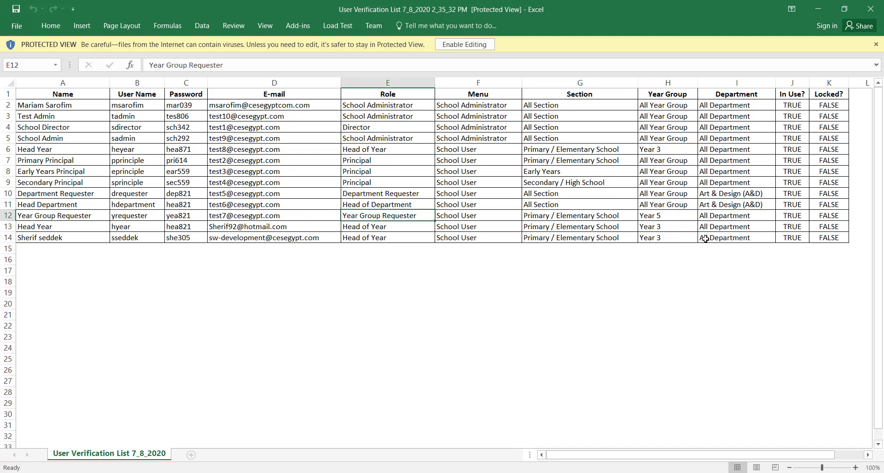
pyautogui.click(674, 219)
pyautogui.click(741, 218)
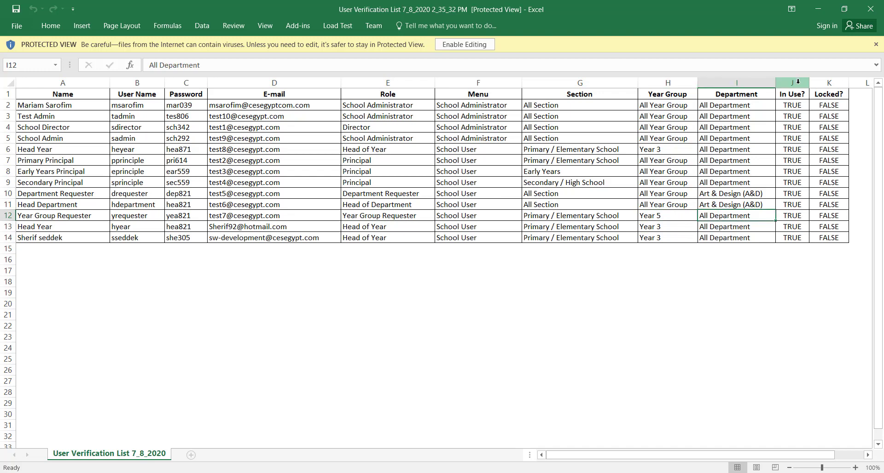
# - Select the In Use? and Locked? columns, then return to the ESOL Purchasing System home page
pyautogui.moveTo(792, 109); pyautogui.dragTo(792, 237)
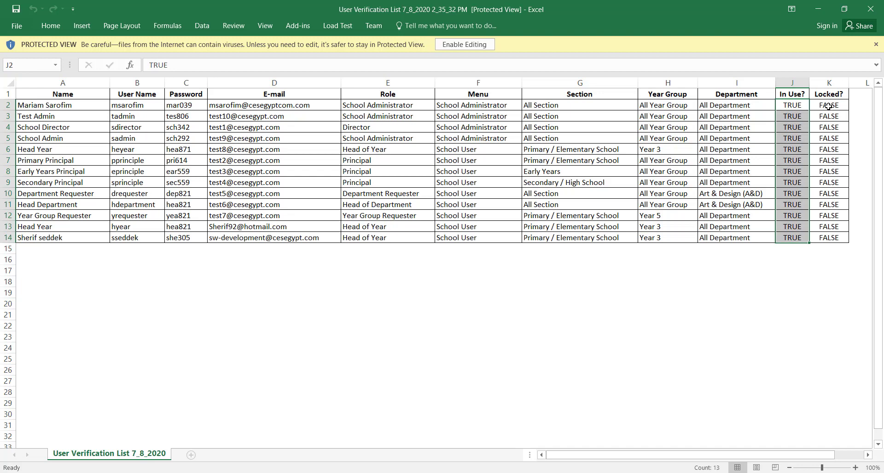
pyautogui.moveTo(828, 107); pyautogui.dragTo(817, 239)
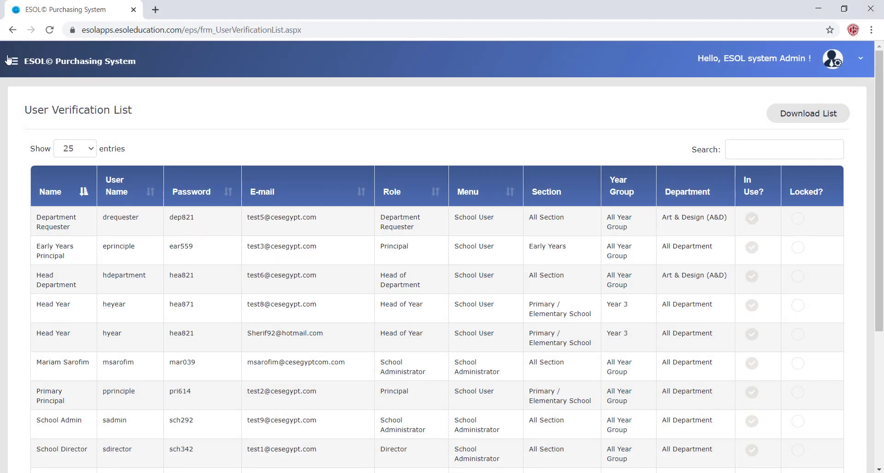
pyautogui.click(9, 60)
pyautogui.click(60, 168)
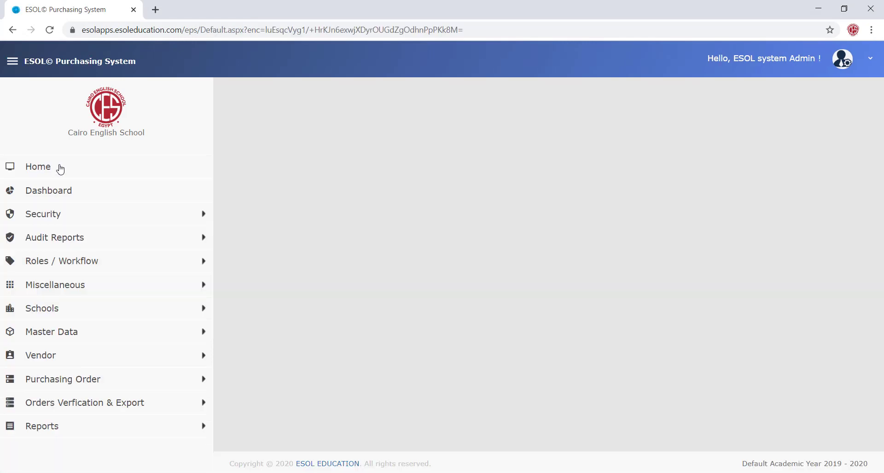